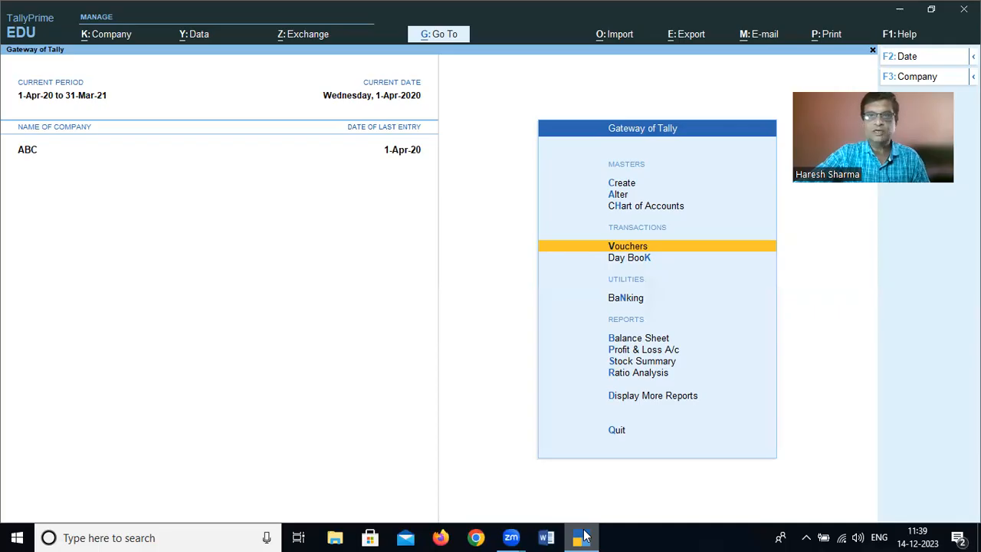
Open voucher entry and change the voucher type to Debit Note
key(Return)
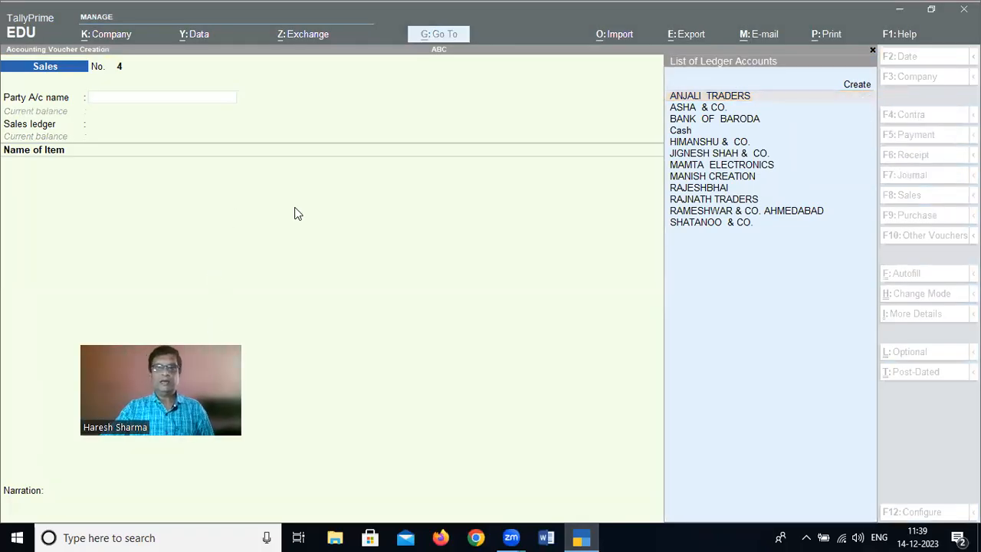
click(335, 224)
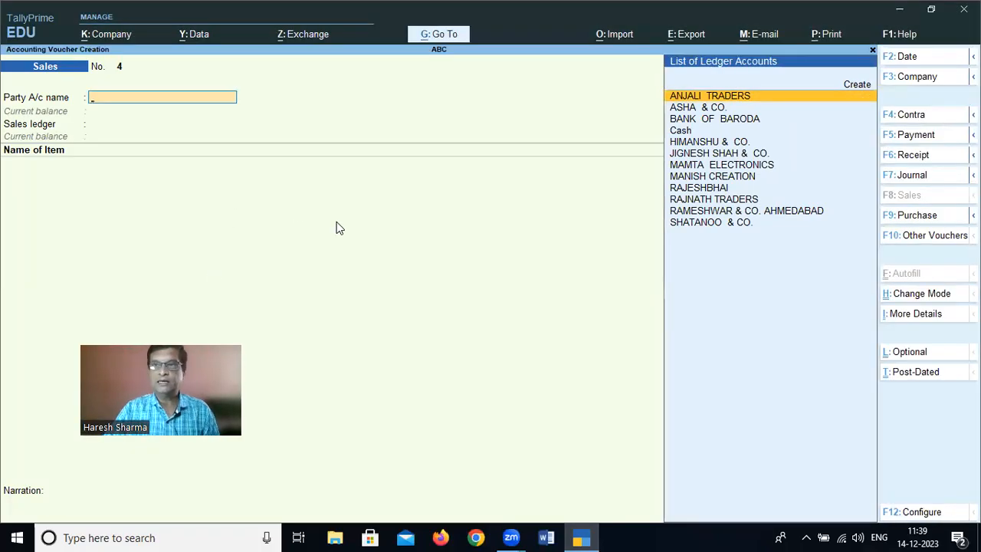
click(948, 242)
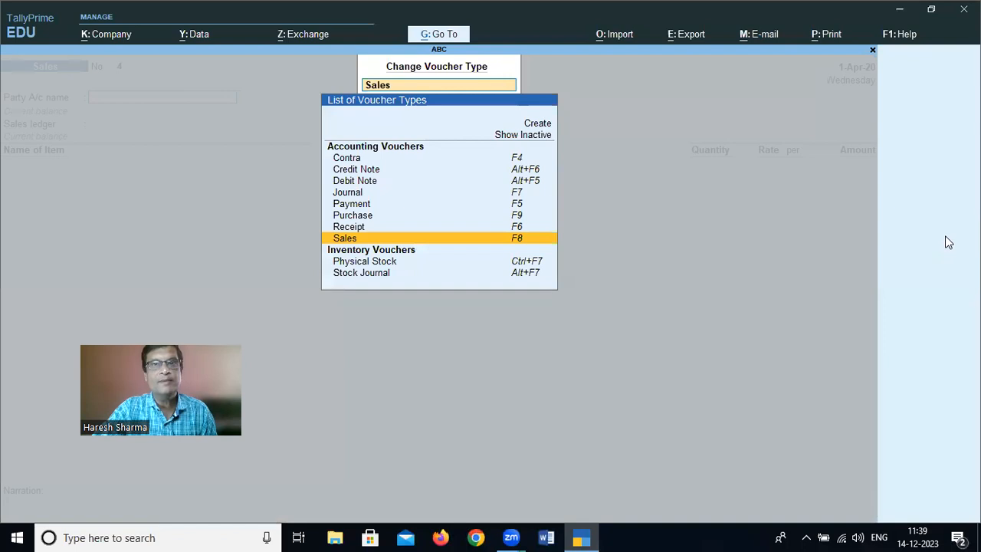
key(Up)
key(Up)
key(Up)
key(Up)
key(Up)
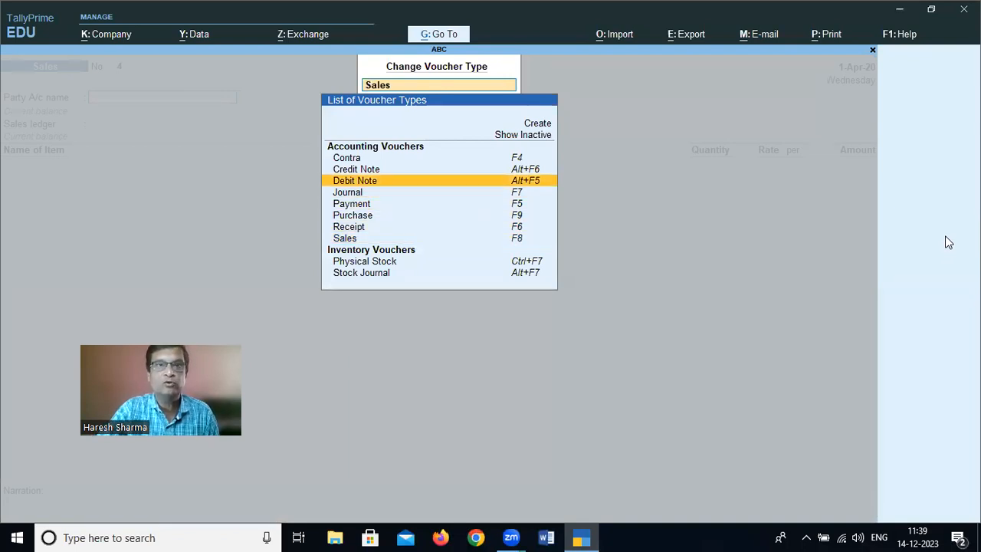
key(Return)
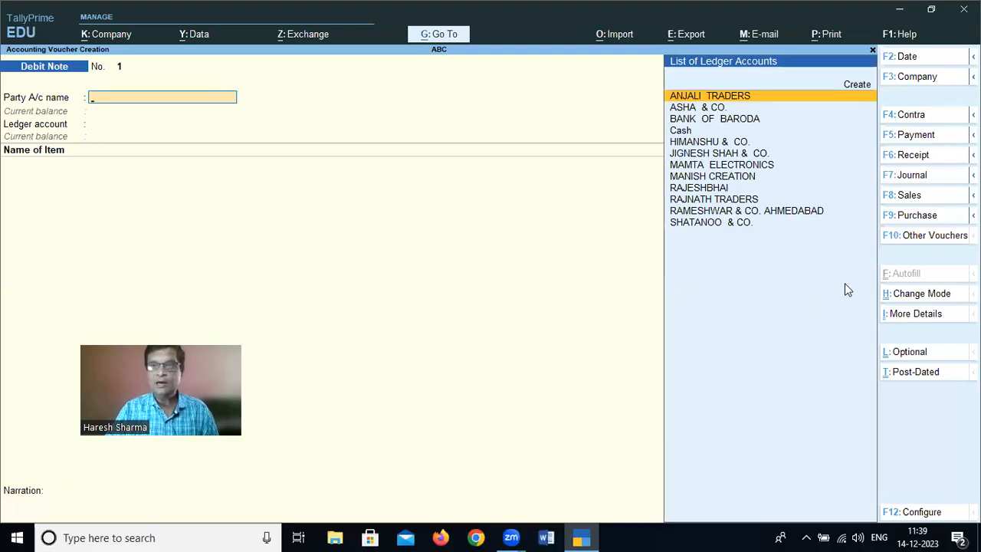
Change the debit note's entry mode to As Voucher
click(904, 295)
key(Down)
key(Down)
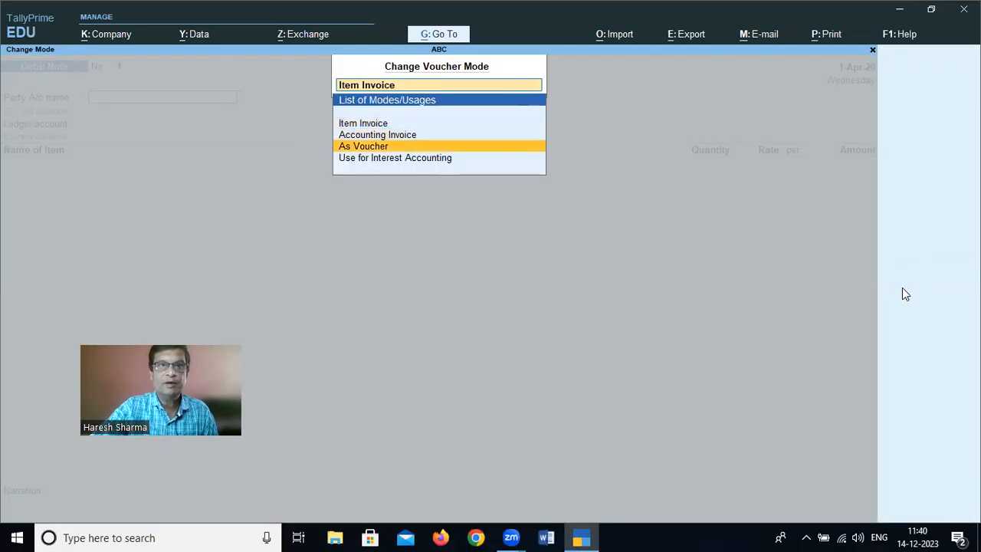
key(Return)
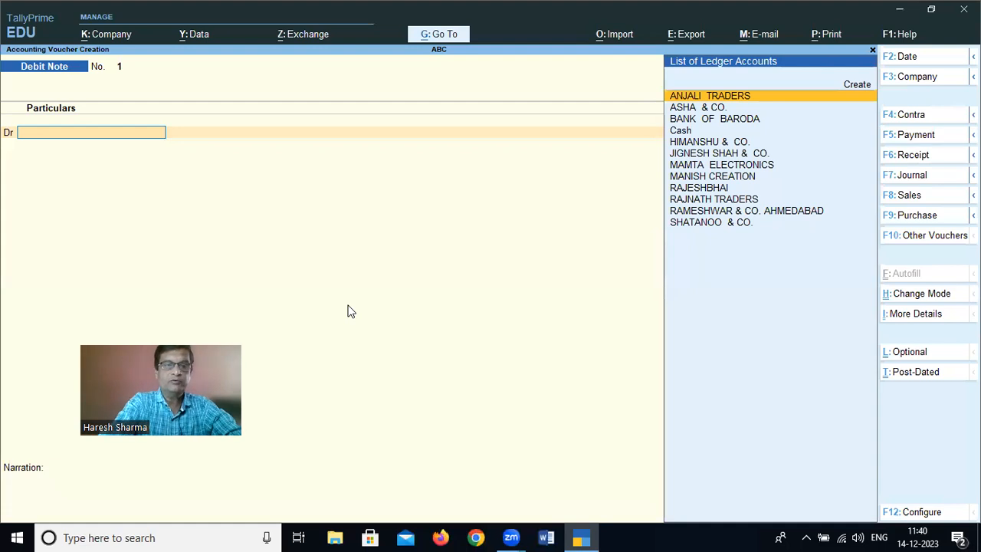
Choose RAJNATH TRADERS as the ledger account to debit
text(Ra)
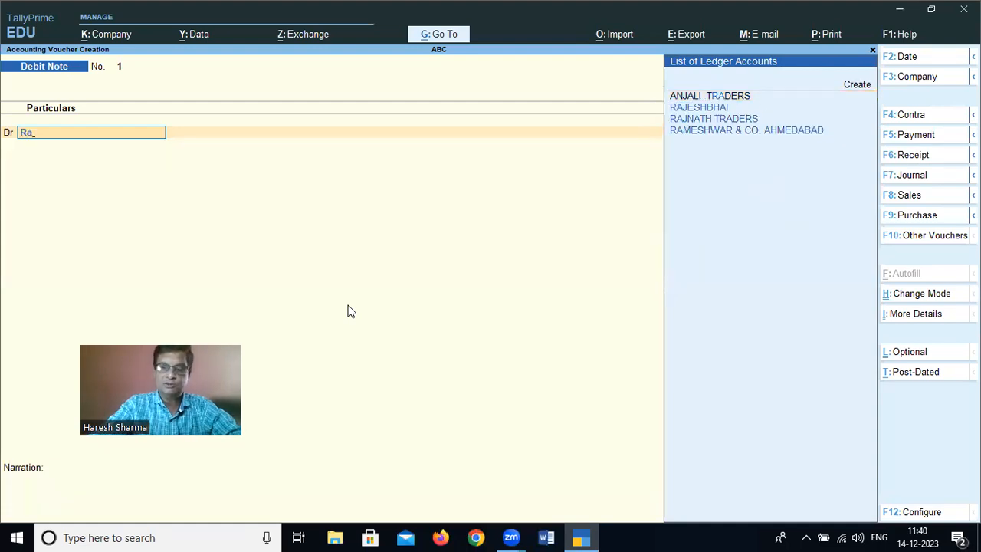
key(Down)
key(Down)
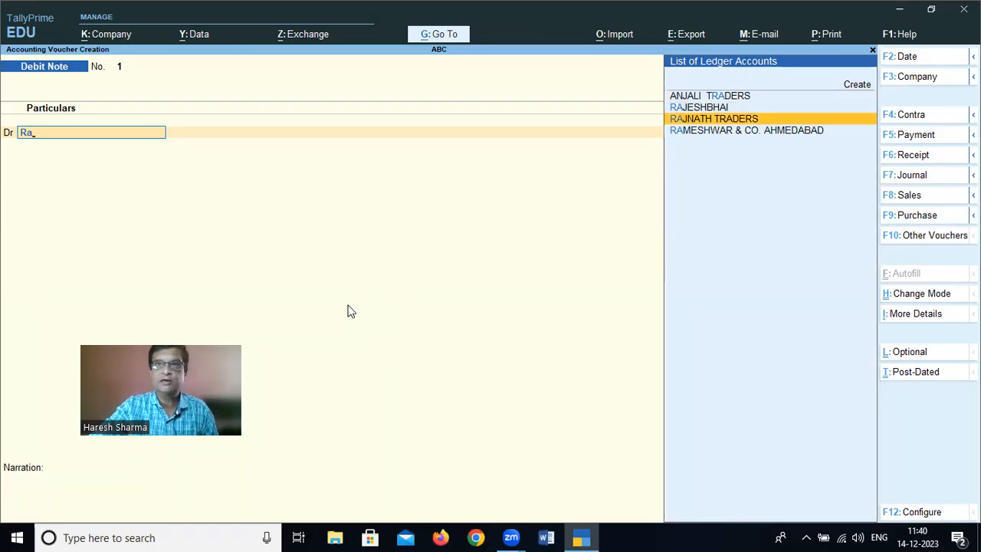
key(Return)
Leave the dispatch and original invoice details blank and accept the default party details for RAJNATH TRADERS
key(Return)
key(Return)
key(Return)
key(Return)
key(Return)
key(Return)
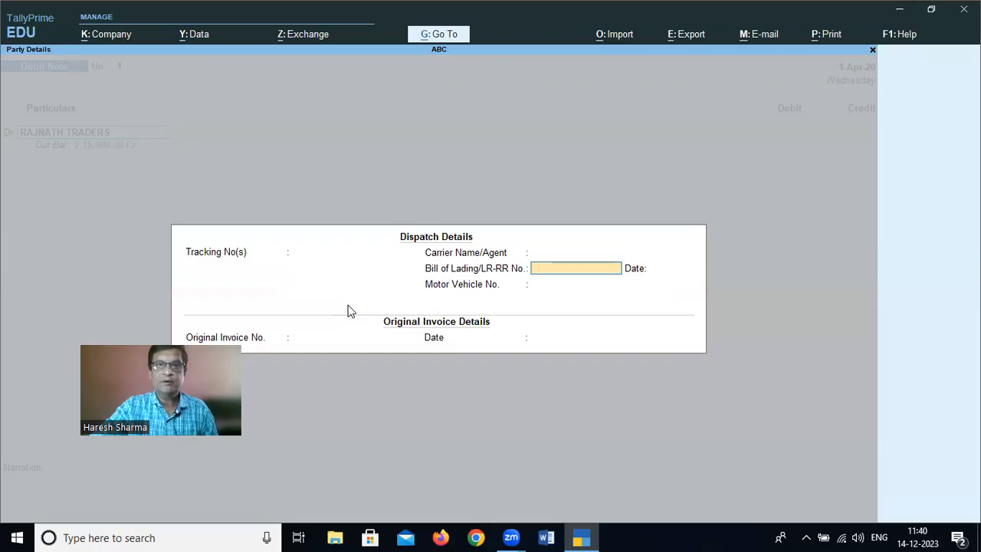
key(Return)
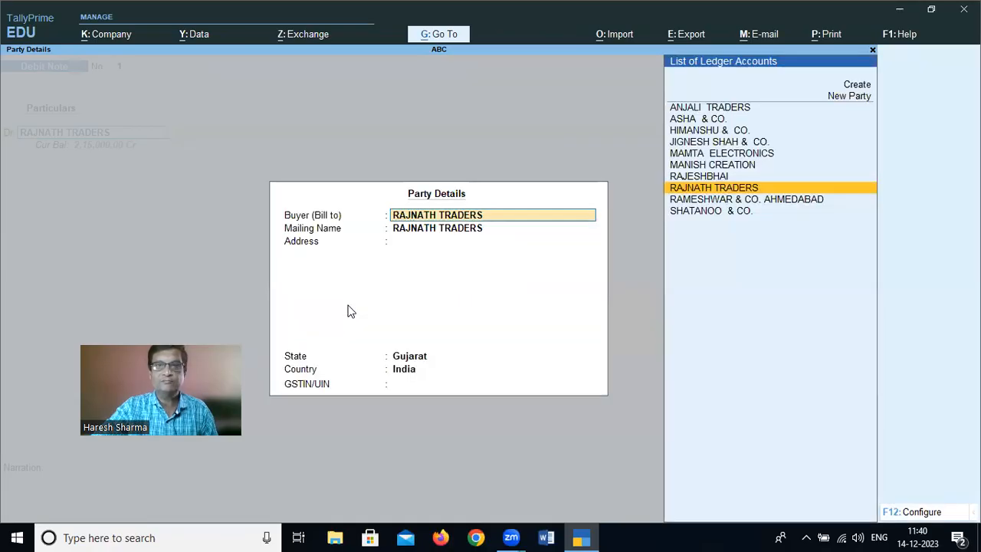
key(Return)
key(Return)
key(Return)
key(Return)
key(Return)
key(Return)
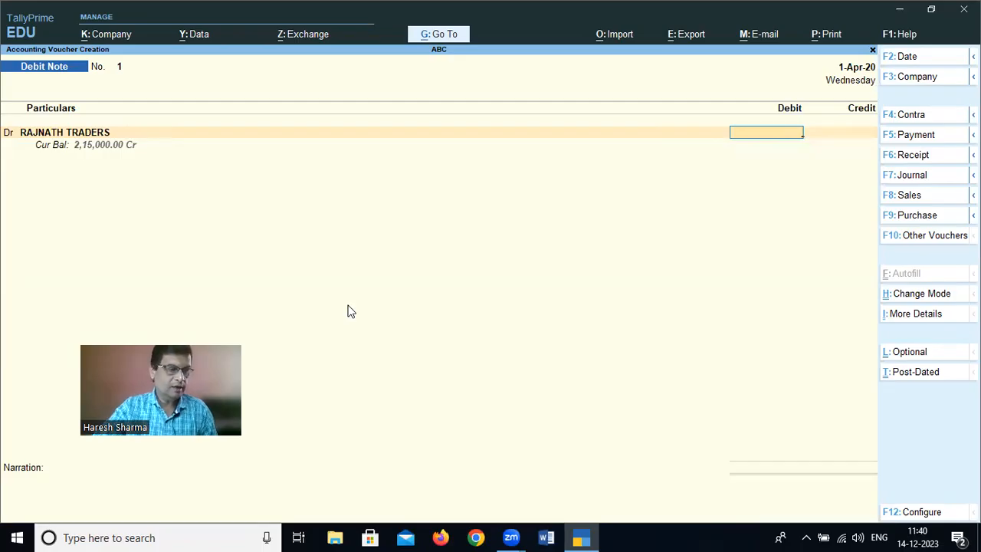
Debit RAJNATH TRADERS with 215000 and allocate the full amount as Agst Ref to pending bill 6
text(215000)
key(Return)
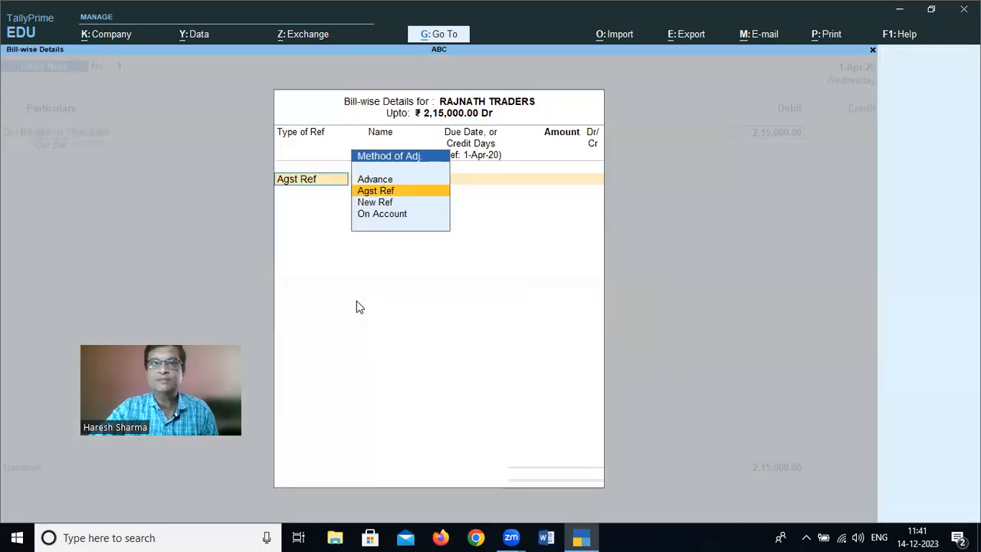
key(Return)
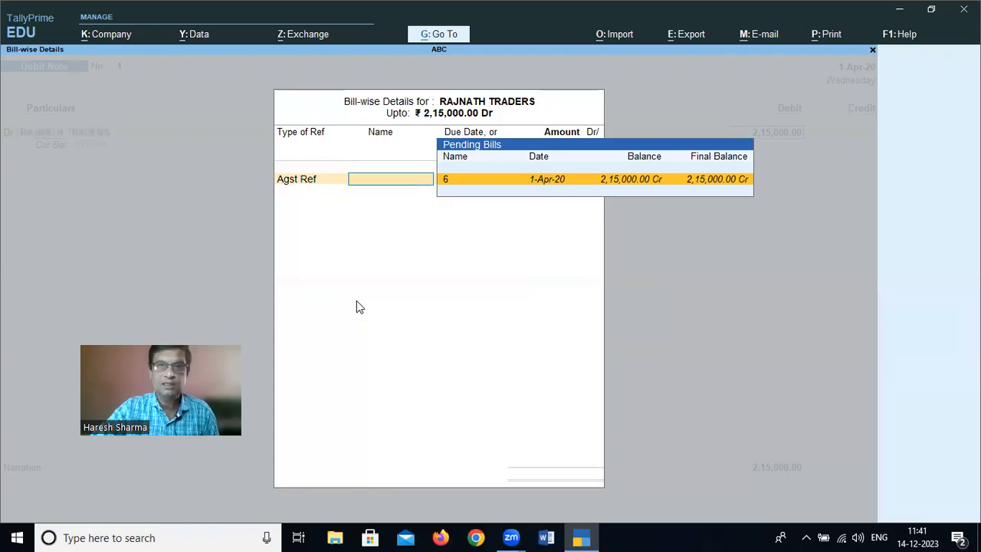
key(Return)
key(Return)
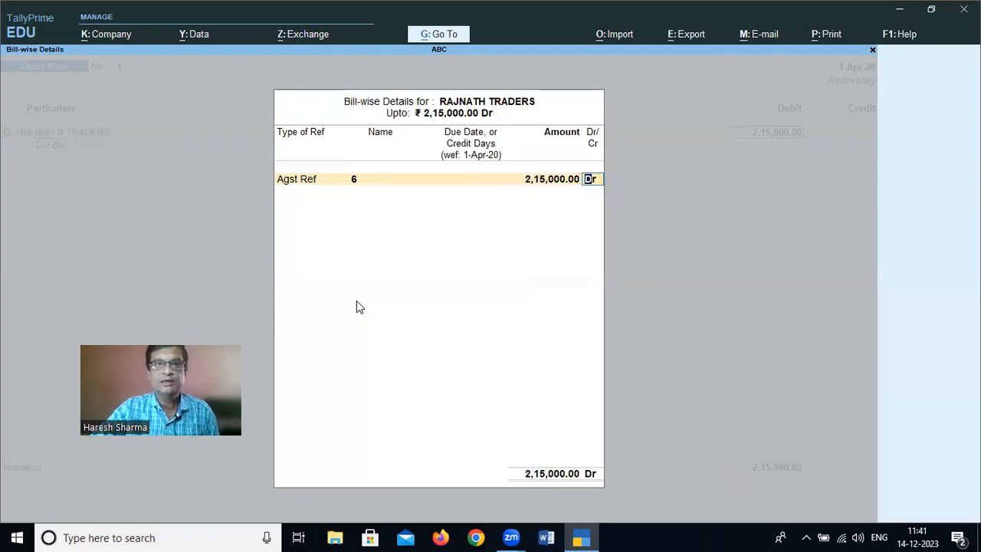
key(Return)
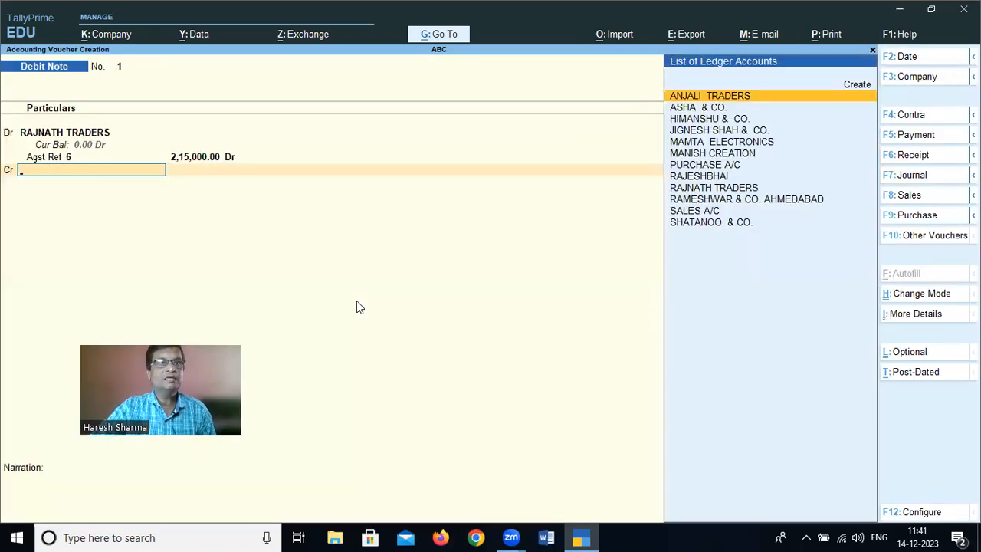
Start creating a new ledger for the credit line and name it Good Rejc. (Purchase)
text(c)
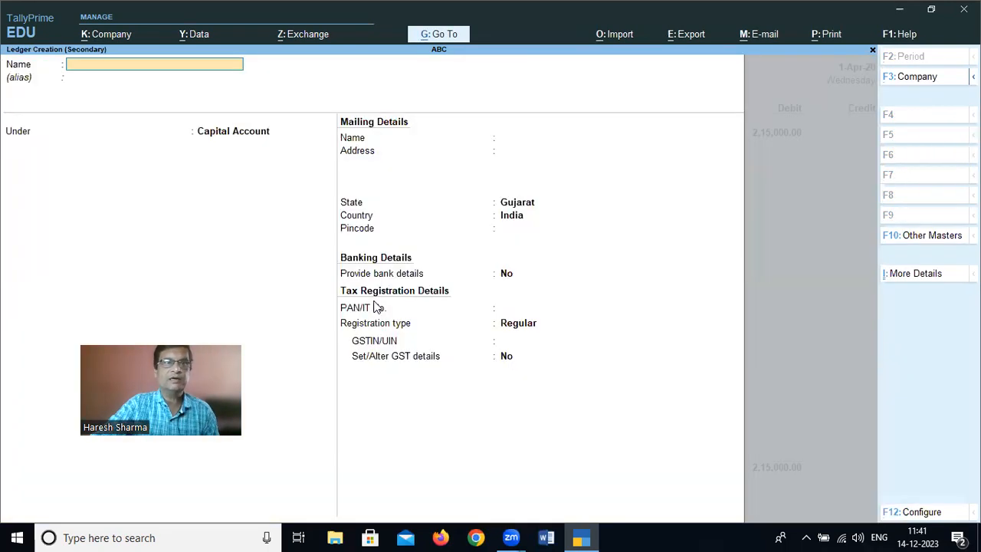
text(G)
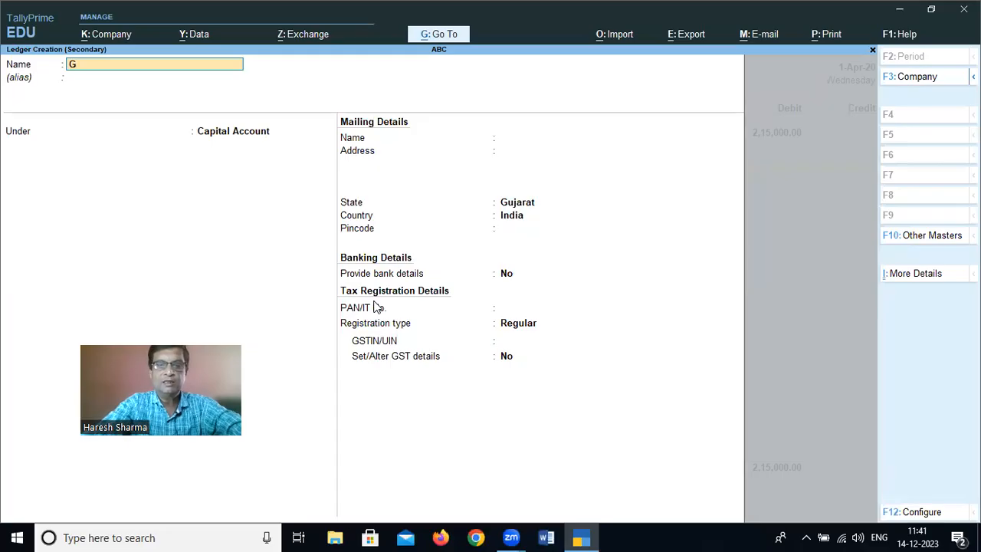
text(ood Rejc)
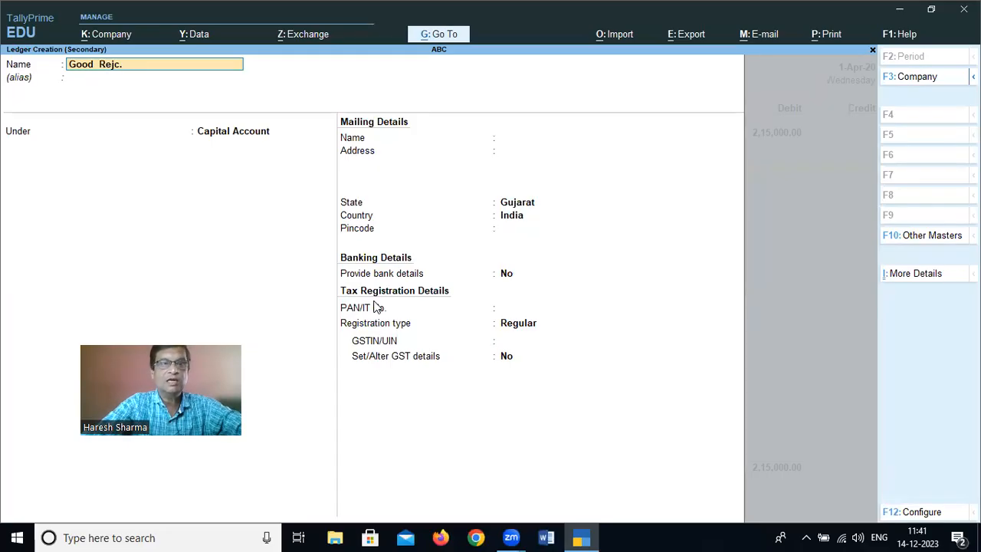
text(. ()
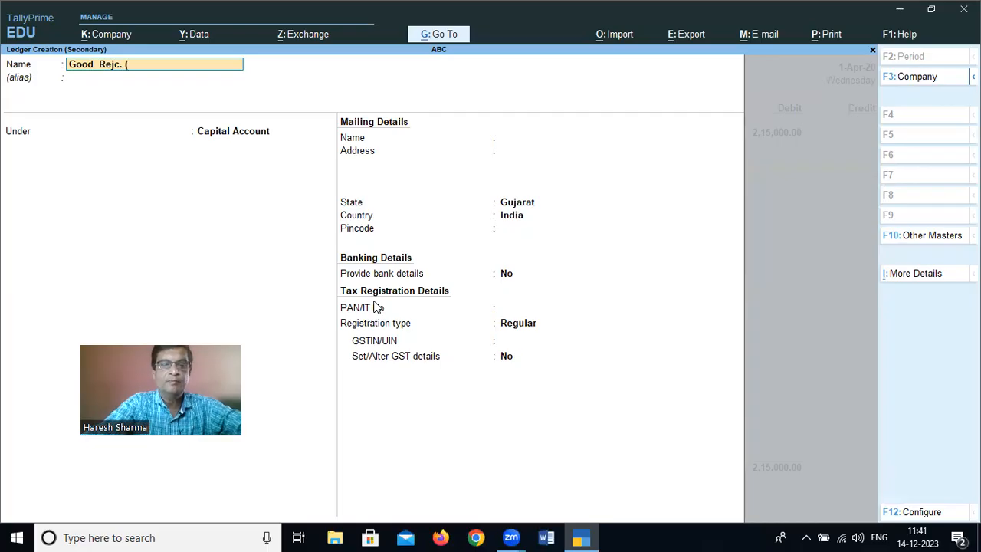
text(Purch)
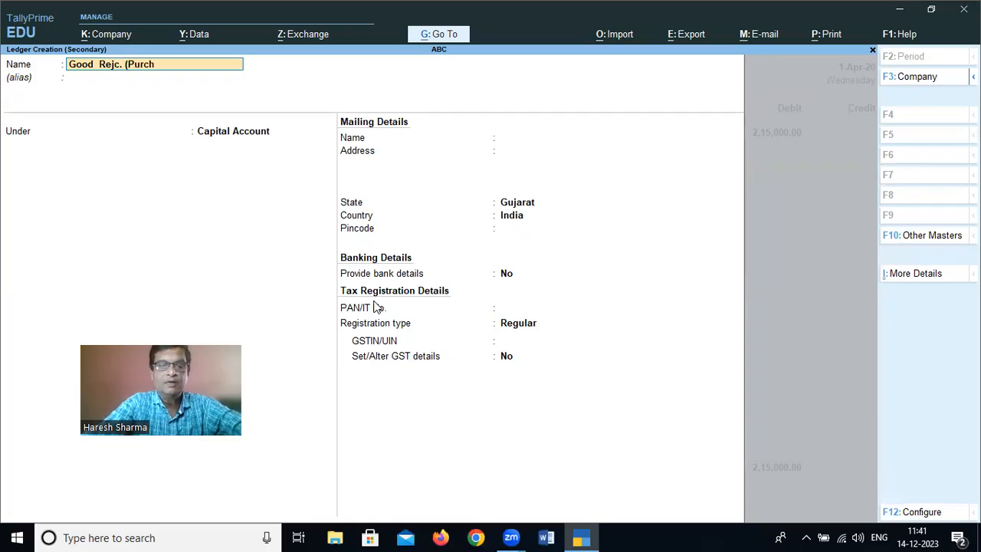
text(ase))
key(Return)
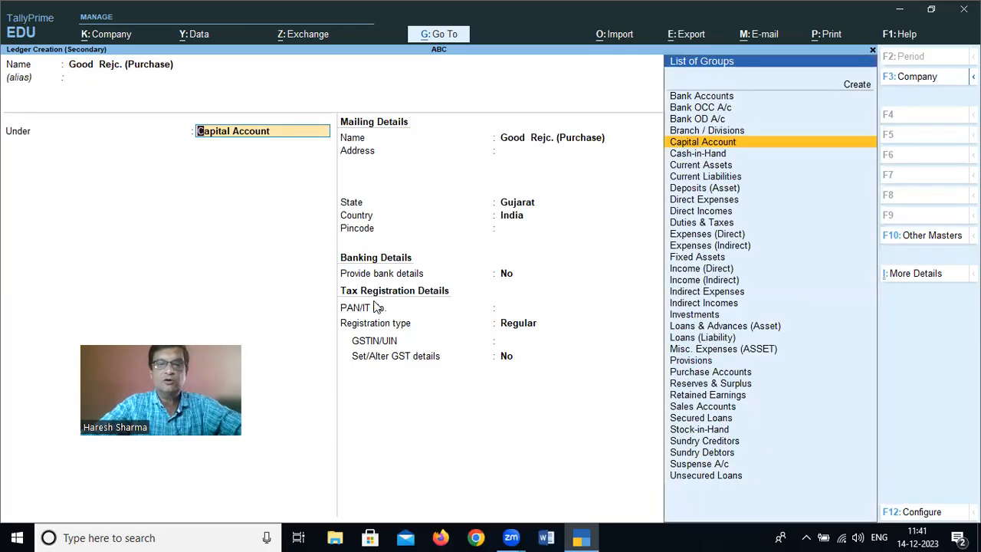
Place the new ledger under Purchase Accounts, save it with the remaining defaults, and accept 2,15,000 as its credit amount
text(Pu)
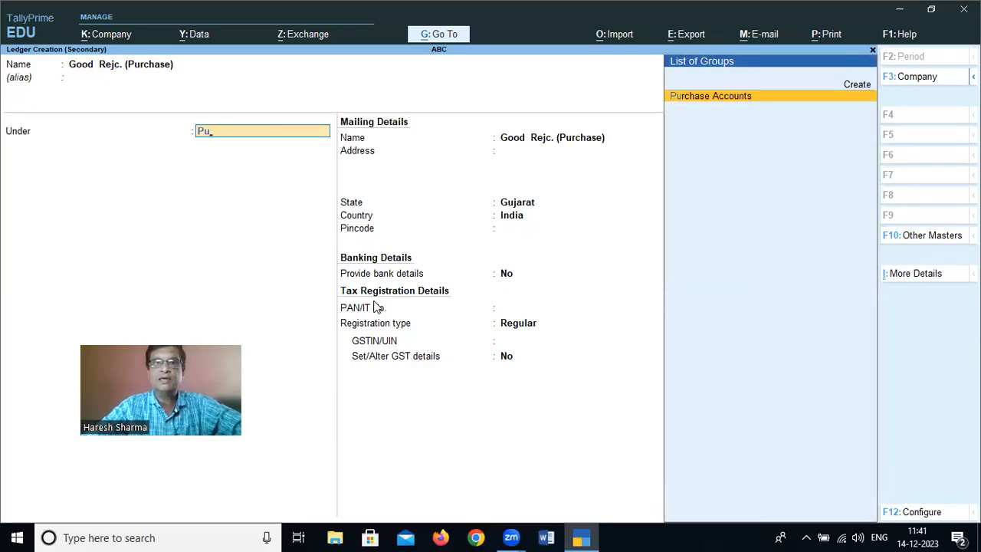
key(Return)
key(Return)
key(Return)
key(Return)
key(Return)
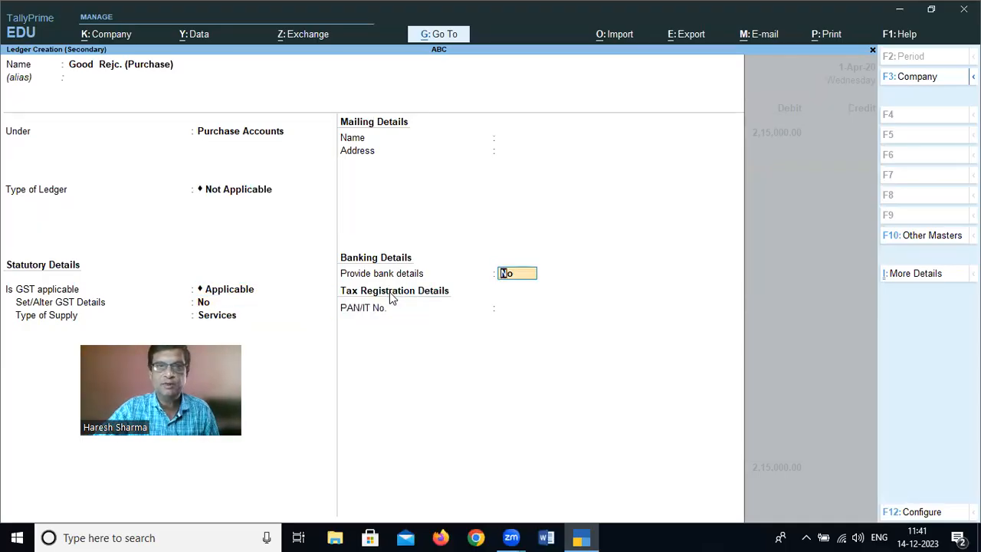
key(Return)
key(Return)
key(Return)
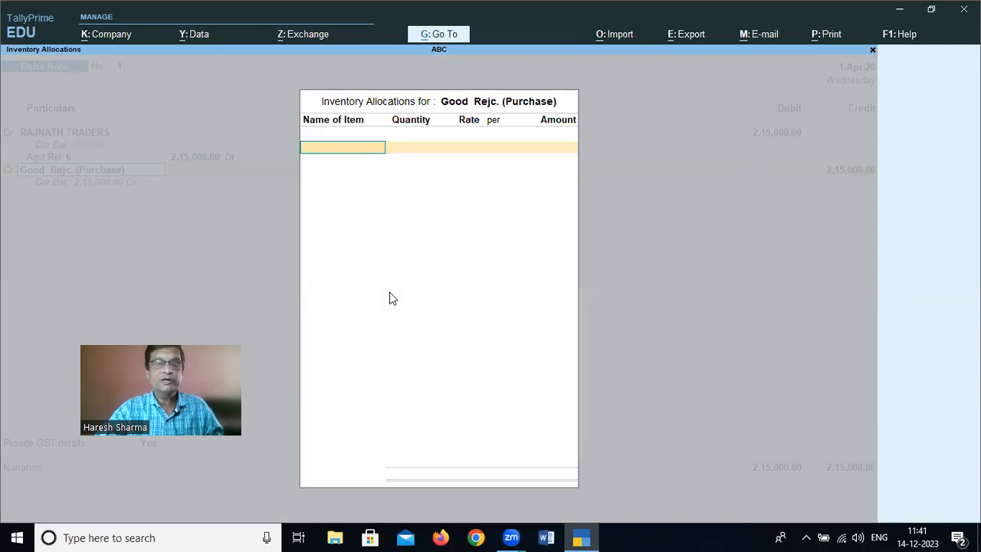
Allocate 200 PC of PEETER ENGLAND SHIRT at a rate of 200.00 to the Good Rejc. (Purchase) ledger
text(P)
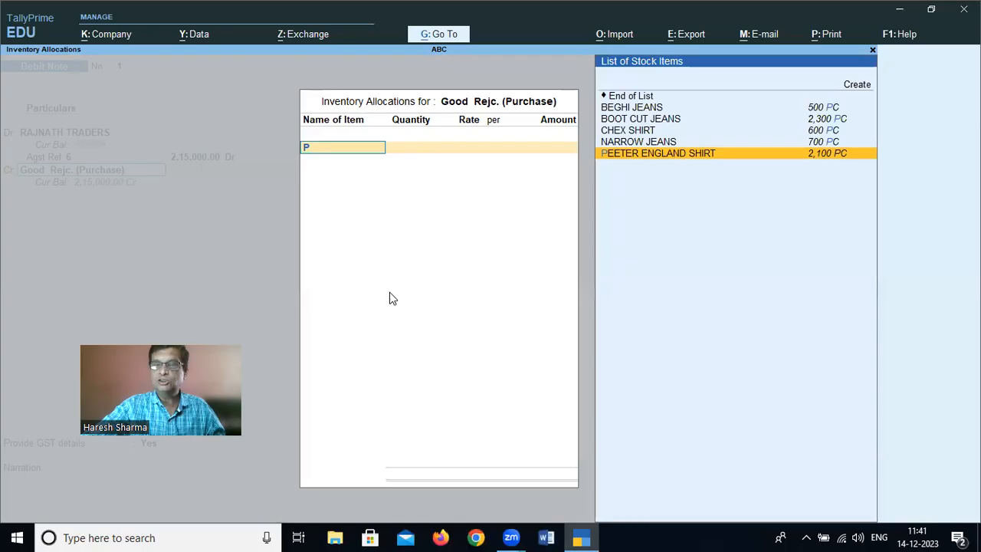
key(Return)
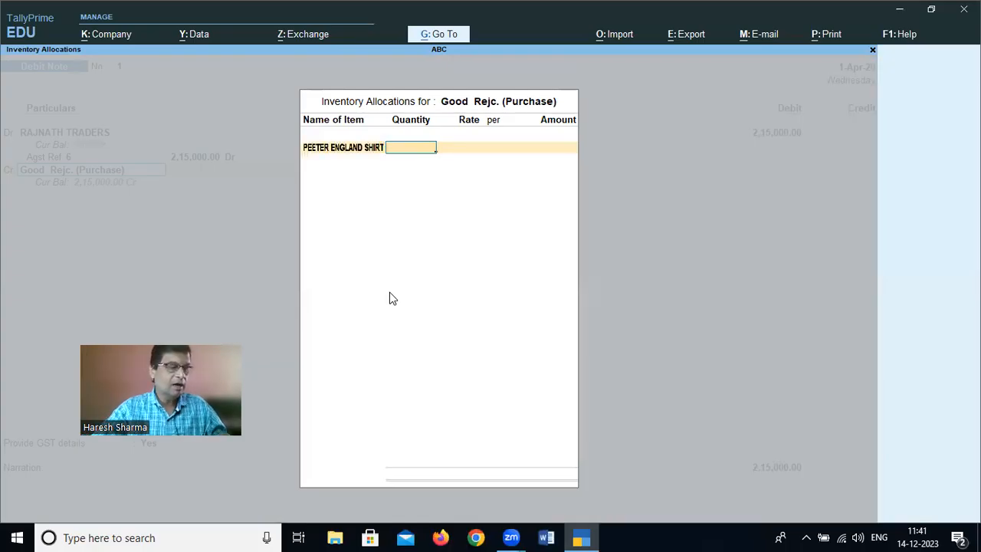
text(200)
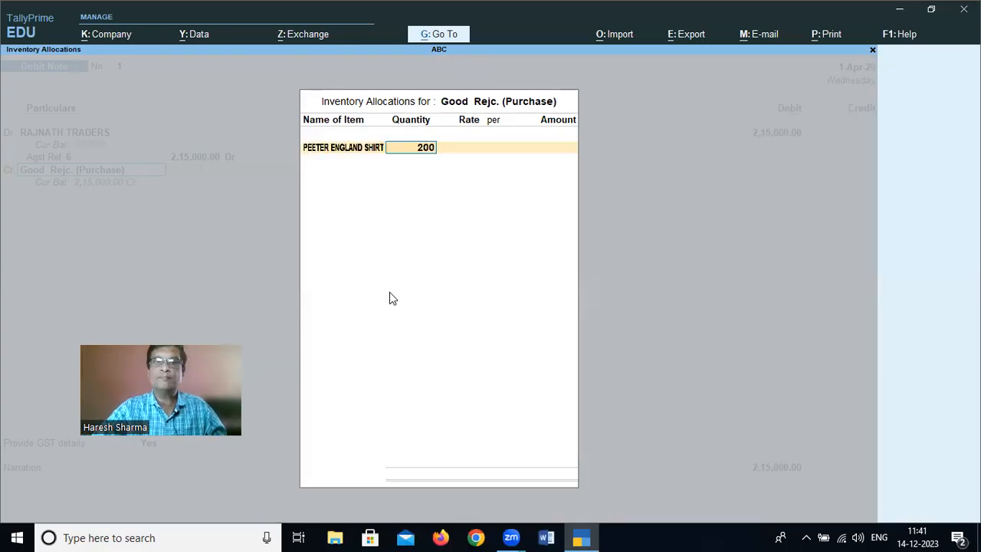
key(Return)
key(Return)
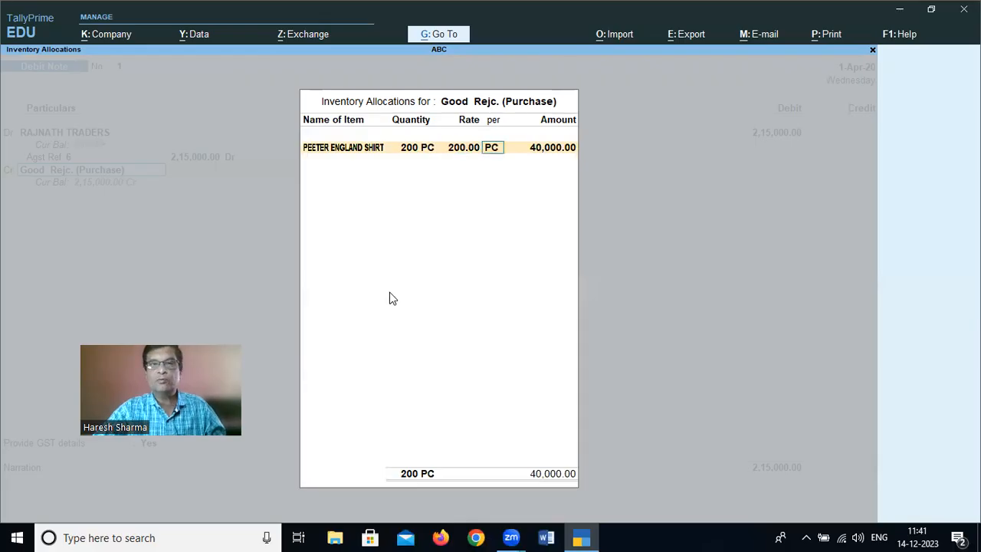
key(Return)
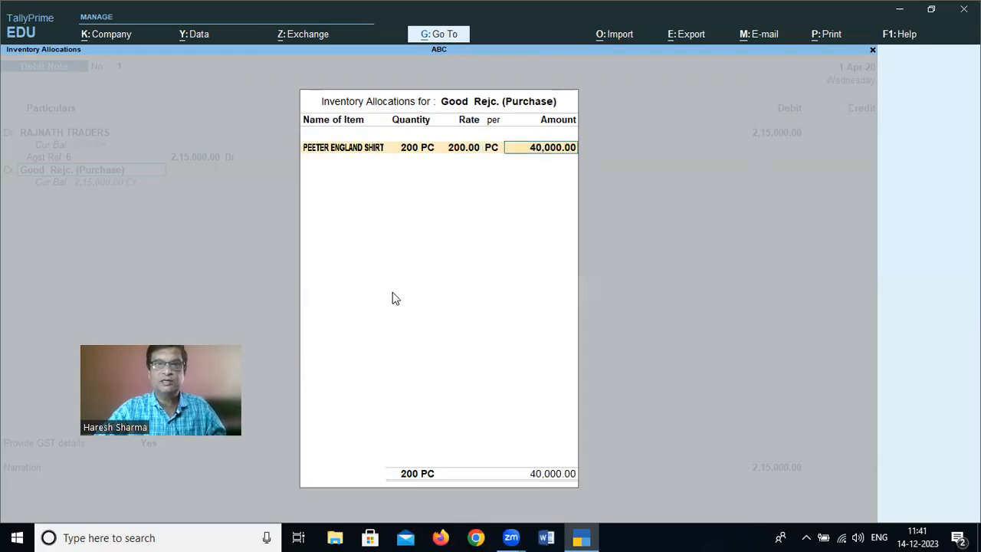
key(Return)
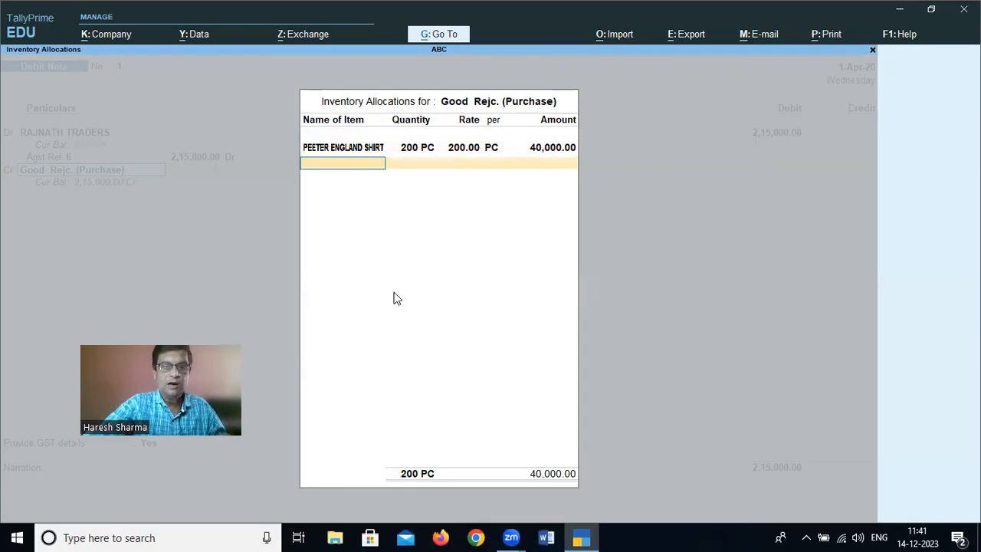
Add 700 PC of BOOT CUT JEANS at a rate of 250.00 to the inventory allocation
text(boot)
key(Return)
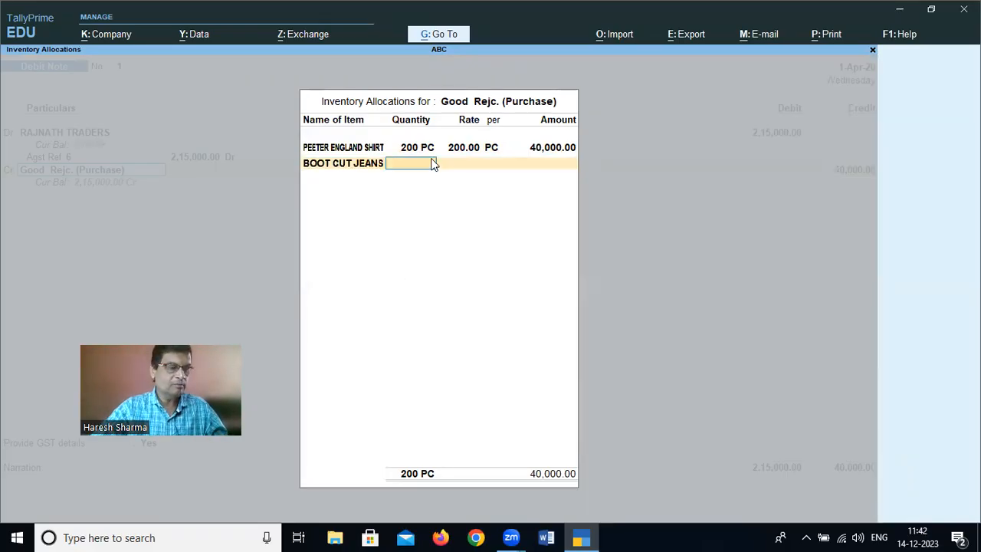
text(700)
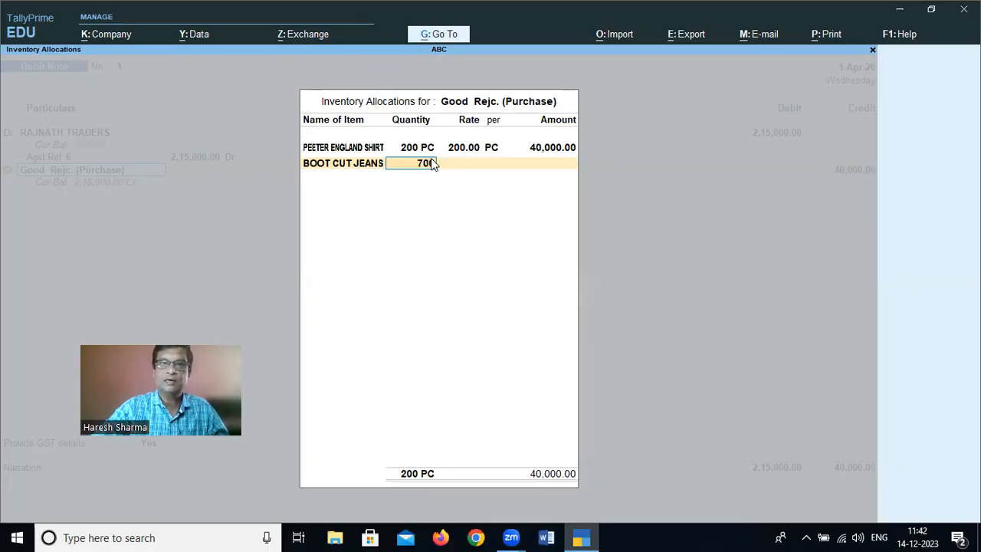
key(Return)
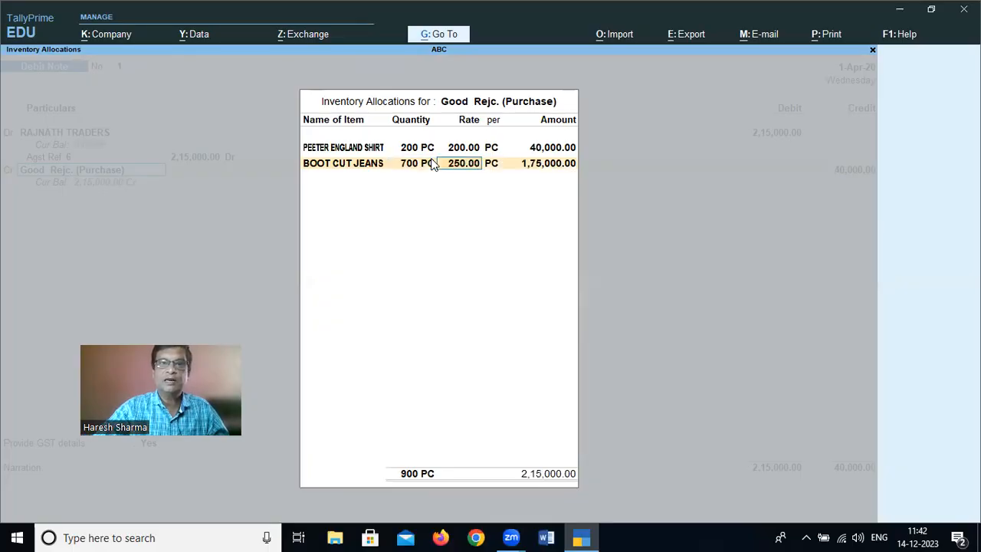
key(Return)
key(Return)
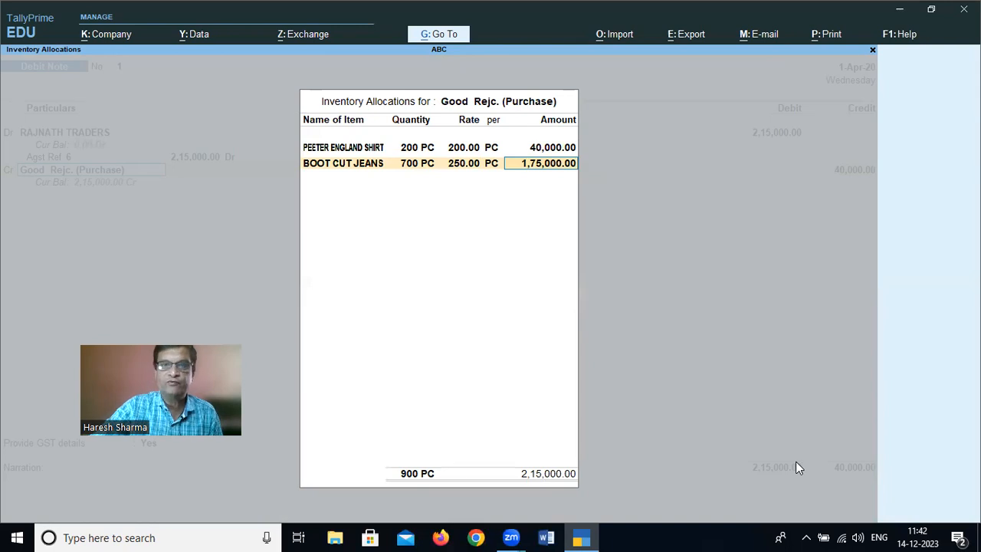
Finish the inventory allocation, set the GST/e-Way Bill details option to No, and save the debit note without a narration
key(Return)
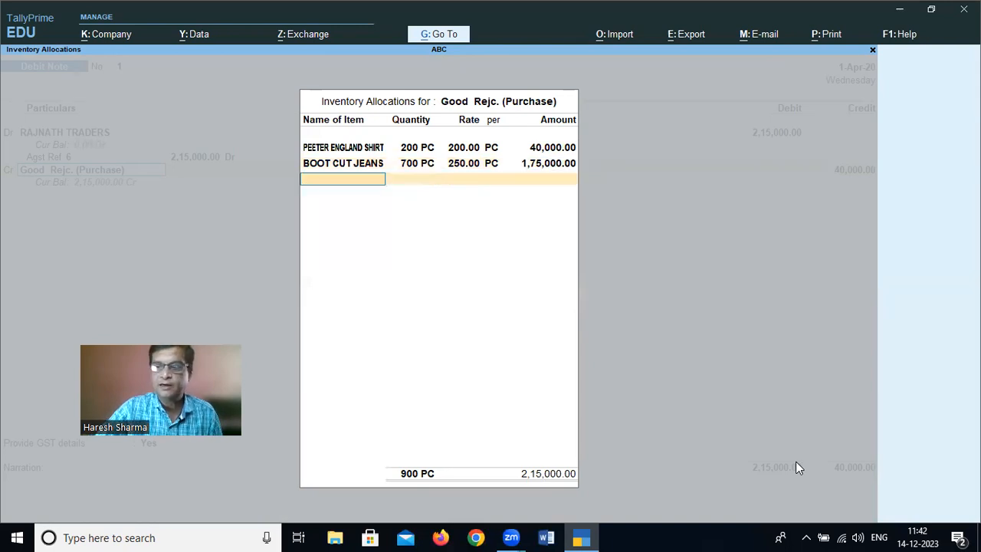
key(Return)
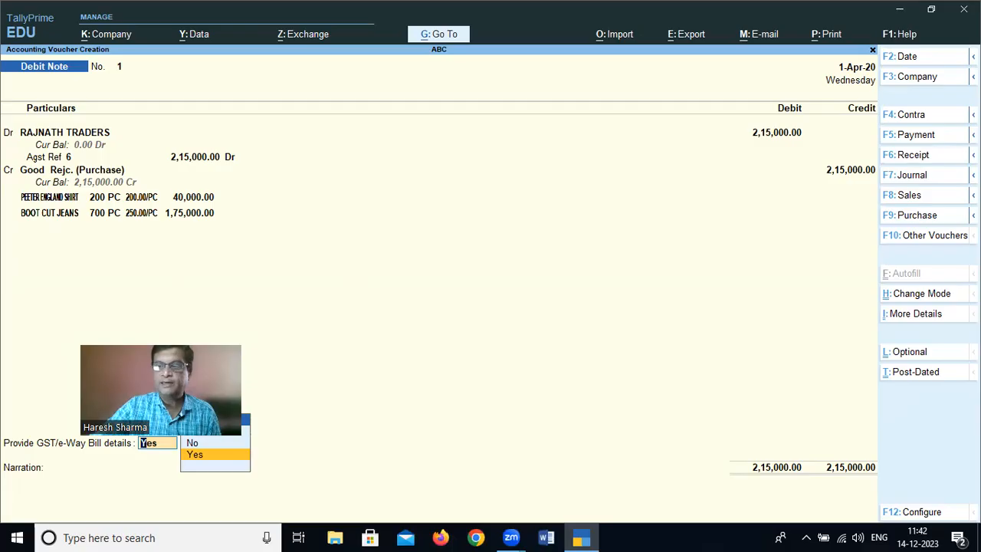
key(Up)
key(Return)
key(Return)
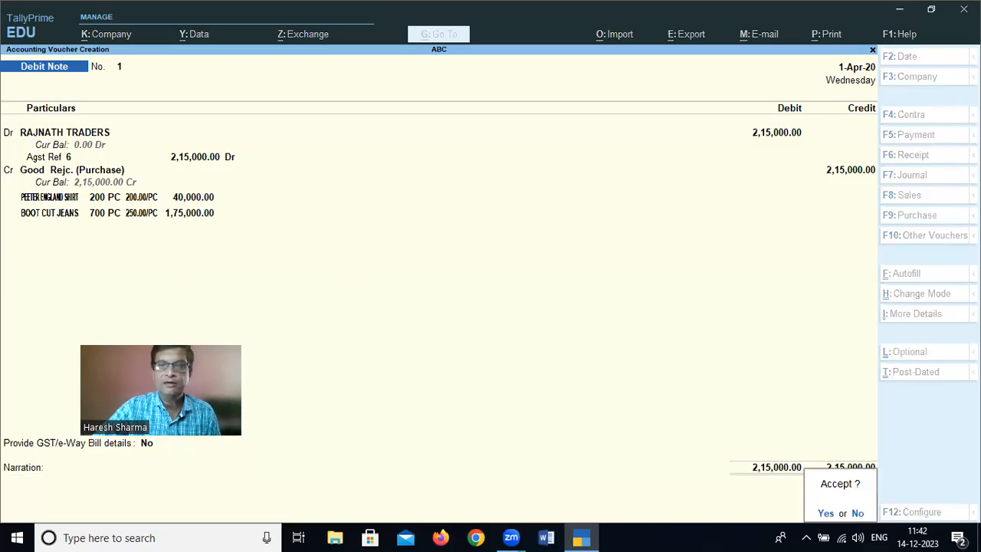
key(Return)
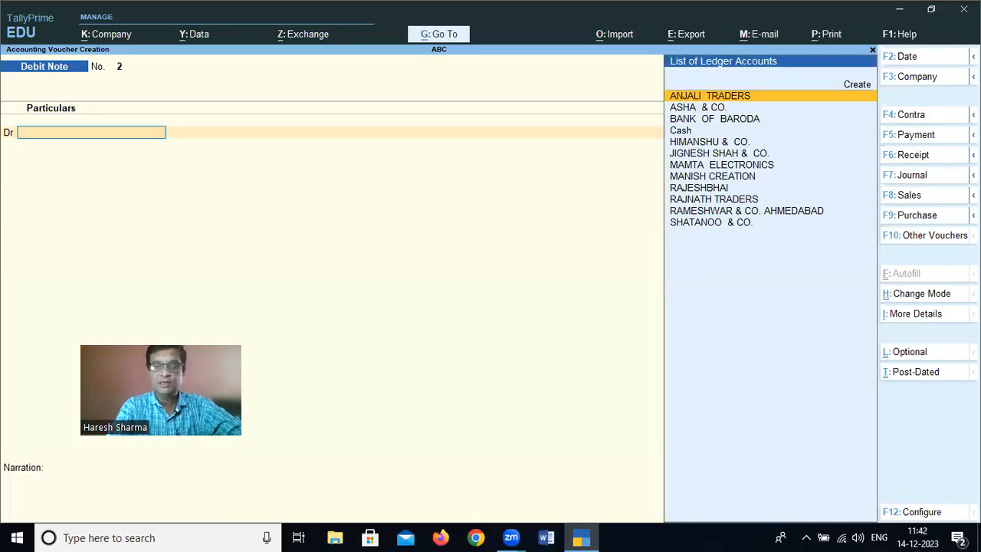
Debit RAMESHWAR & CO. AHMEDABAD in a new debit note, leaving the dispatch and original invoice details blank
text(Rame)
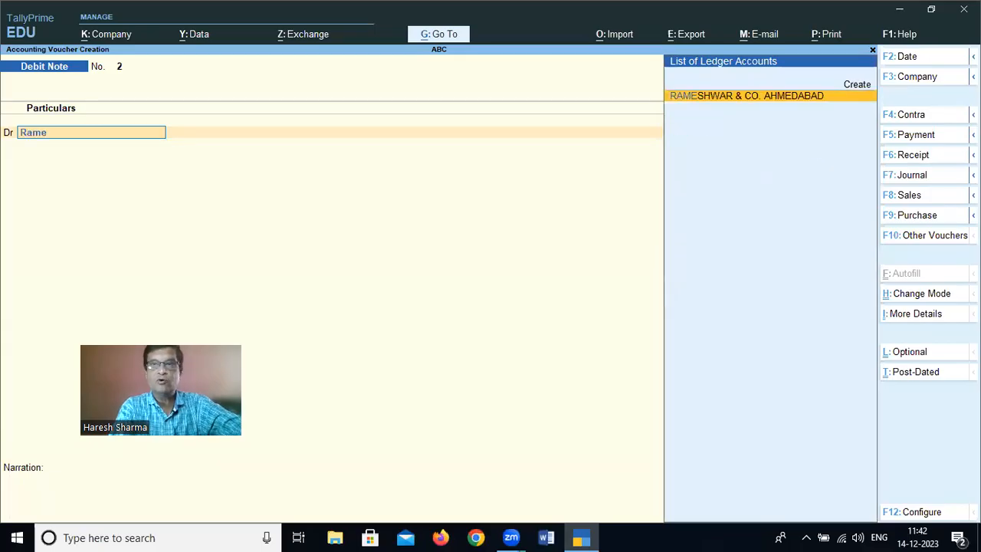
key(Return)
key(Return)
key(Return)
key(Return)
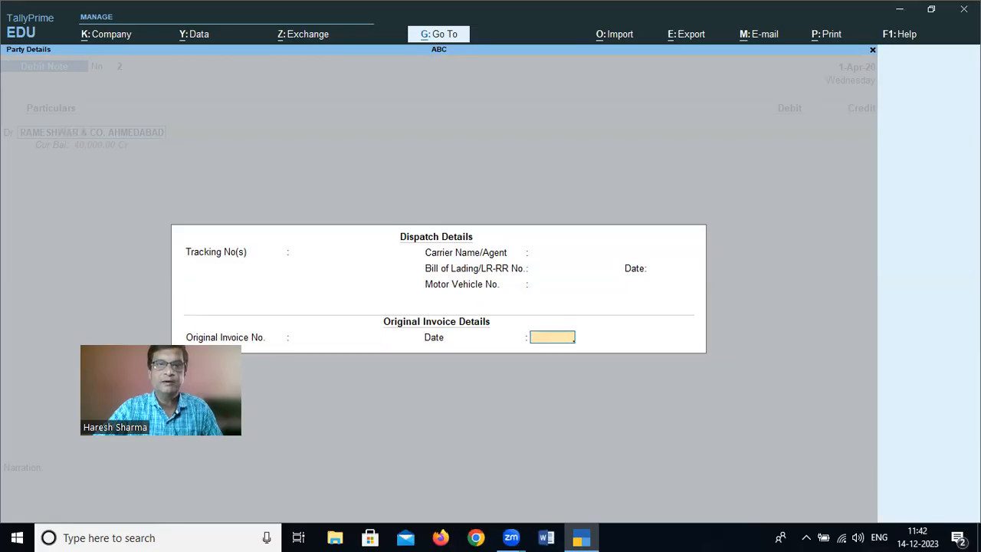
key(Return)
key(Return)
key(Return)
key(Return)
key(Return)
key(Return)
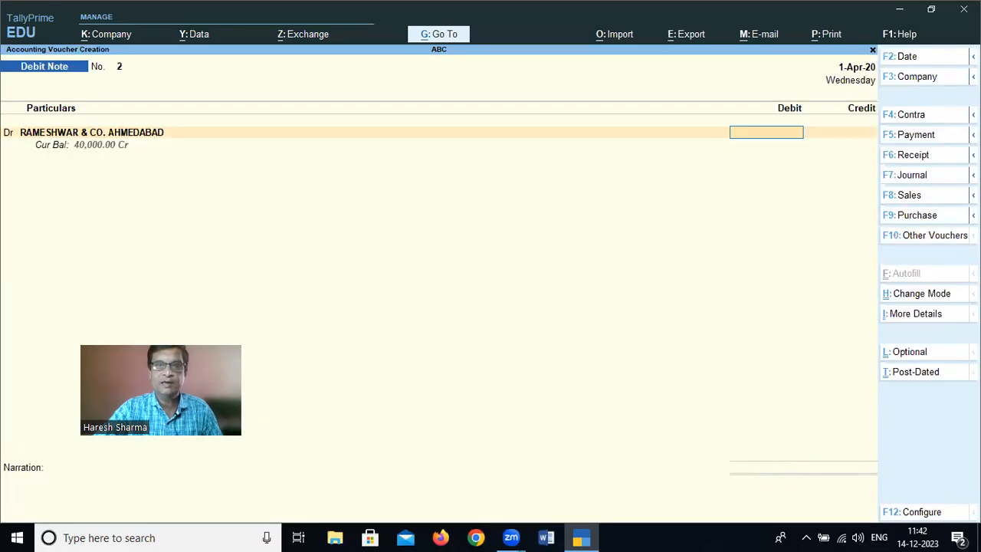
Set the debit amount for RAMESHWAR & CO. AHMEDABAD to 18,000 and adjust it as Agst Ref against bill 1
text(18,000)
key(Return)
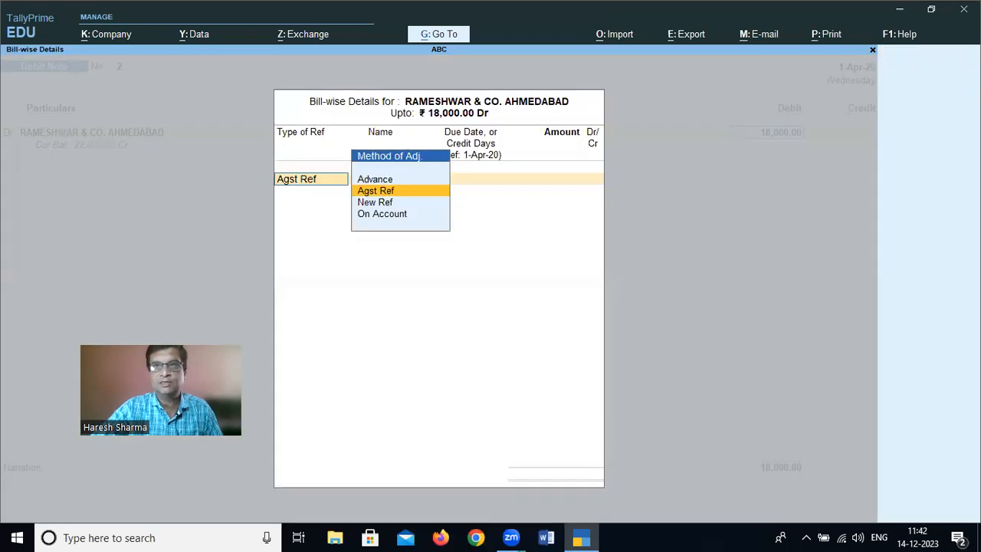
key(Return)
key(Return)
key(Return)
key(Return)
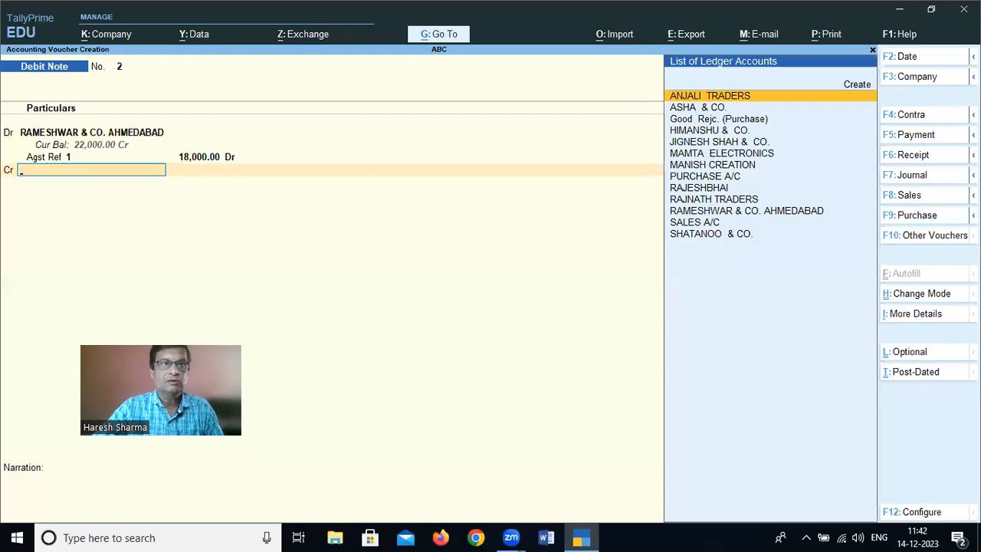
Credit Good Rejc. (Purchase) with 18,000 and allocate 20 PC of PEETER ENGLAND SHIRT at a rate of 900.00
text(G)
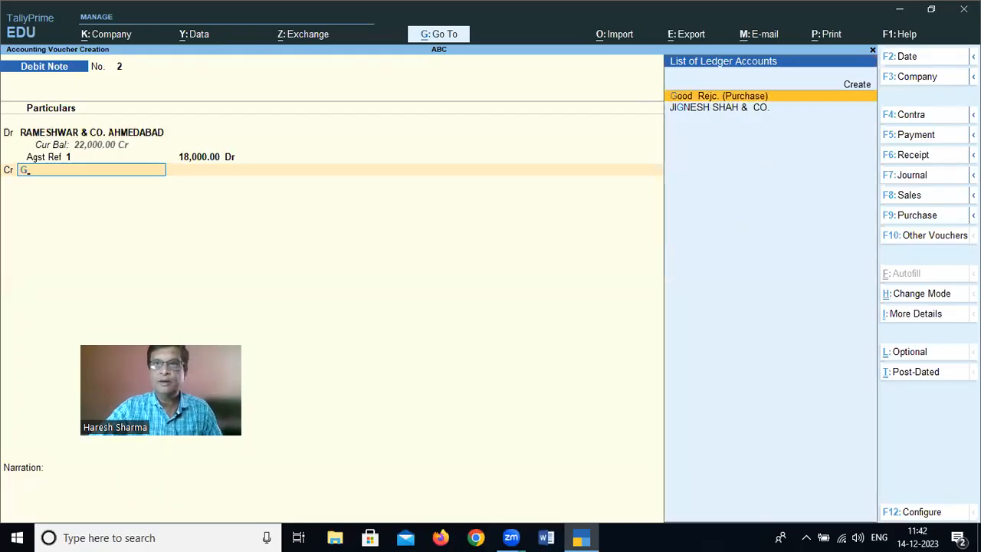
key(Return)
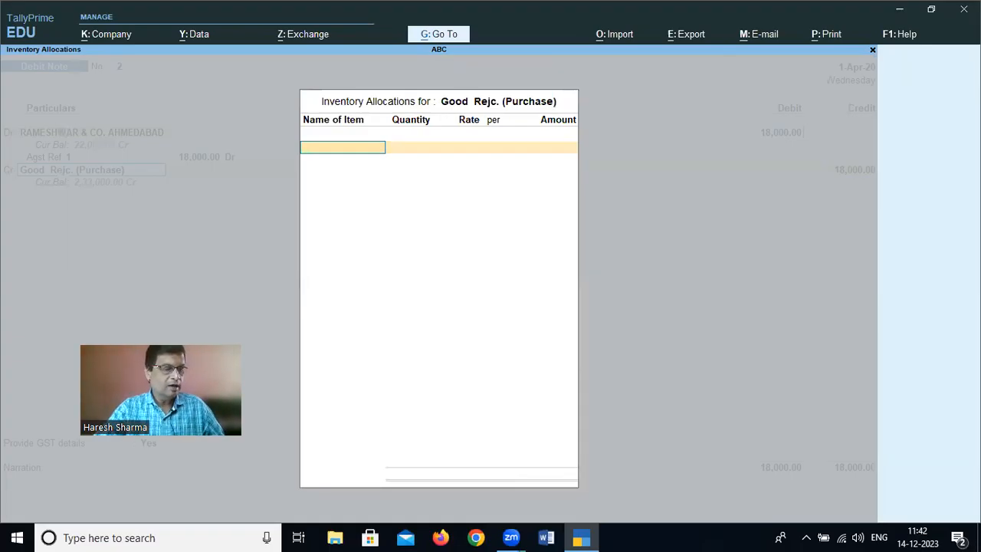
text(Pe)
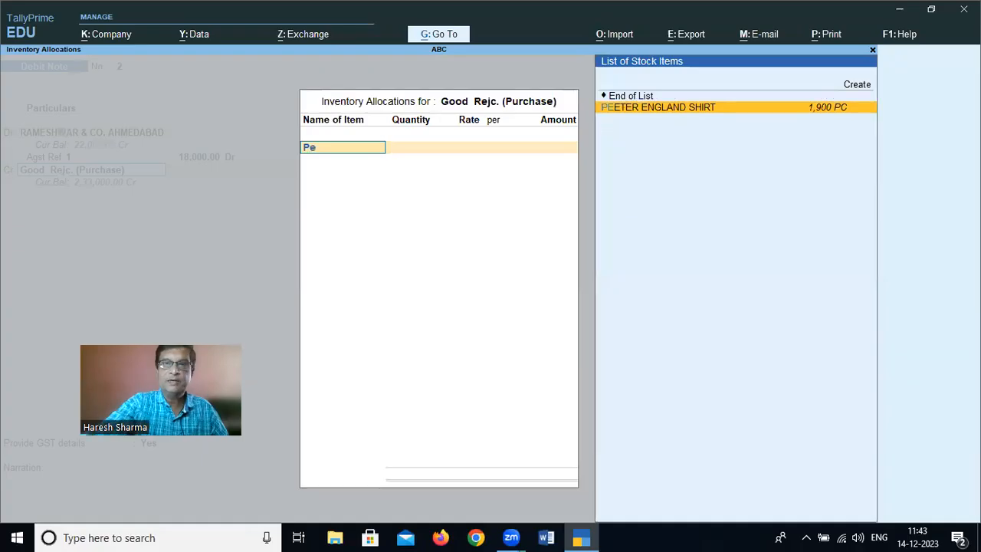
key(Return)
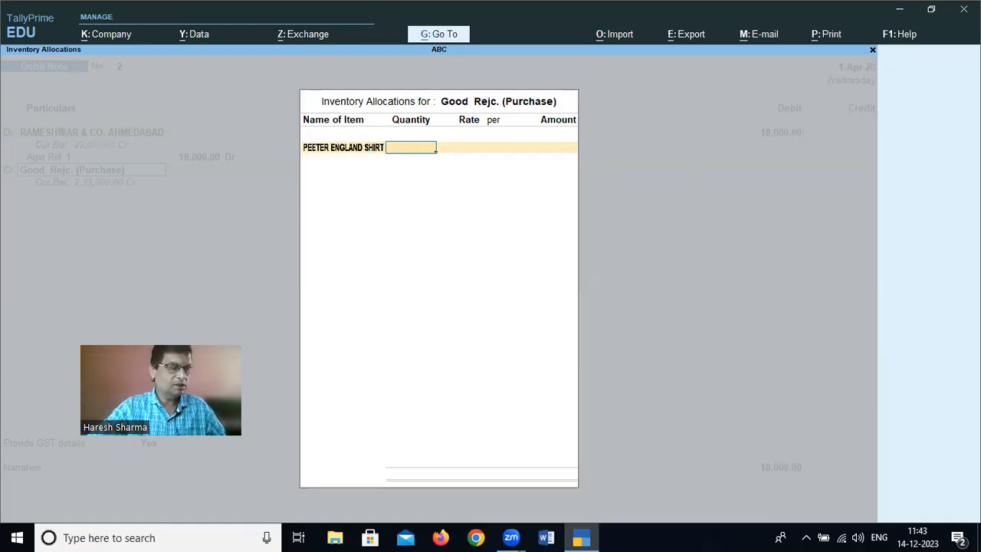
text(2)
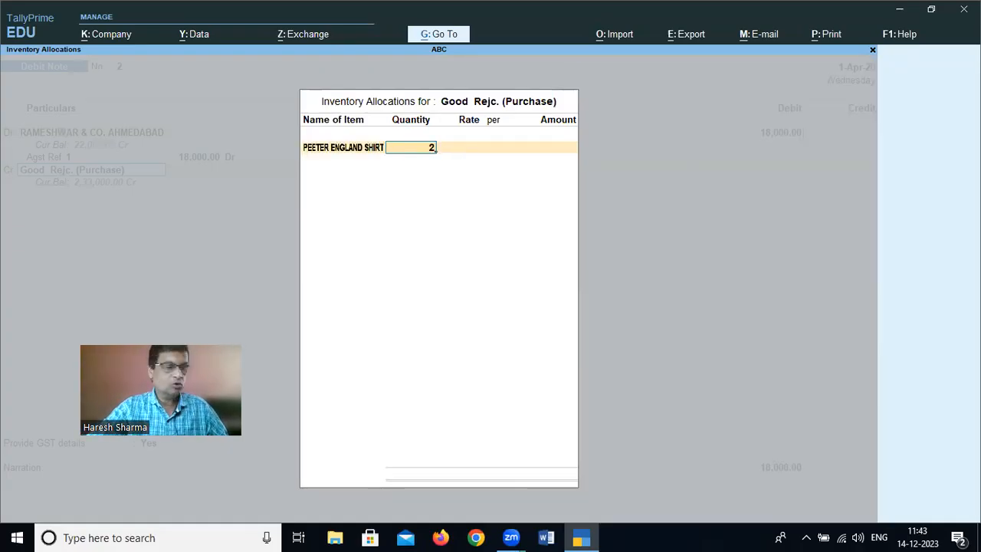
text(0)
key(Return)
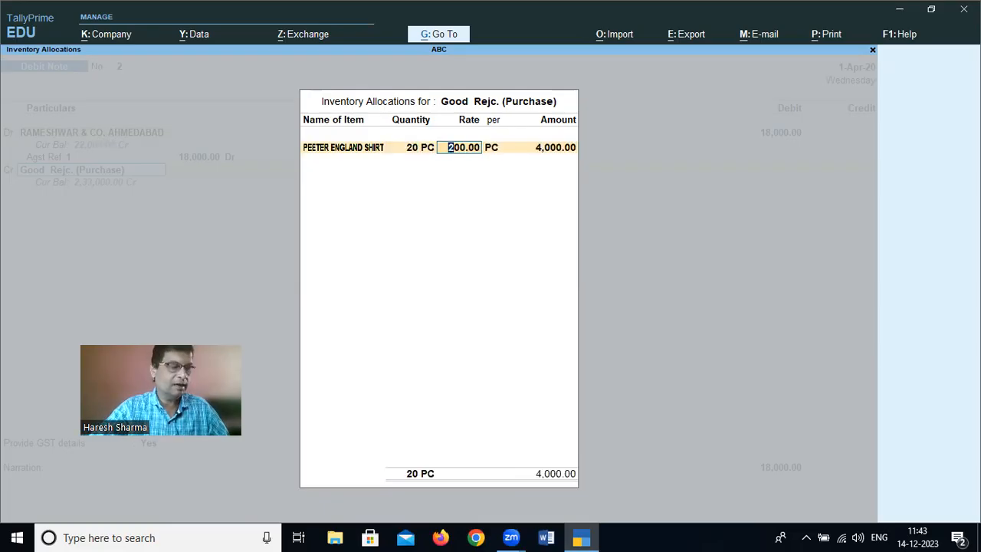
text(9)
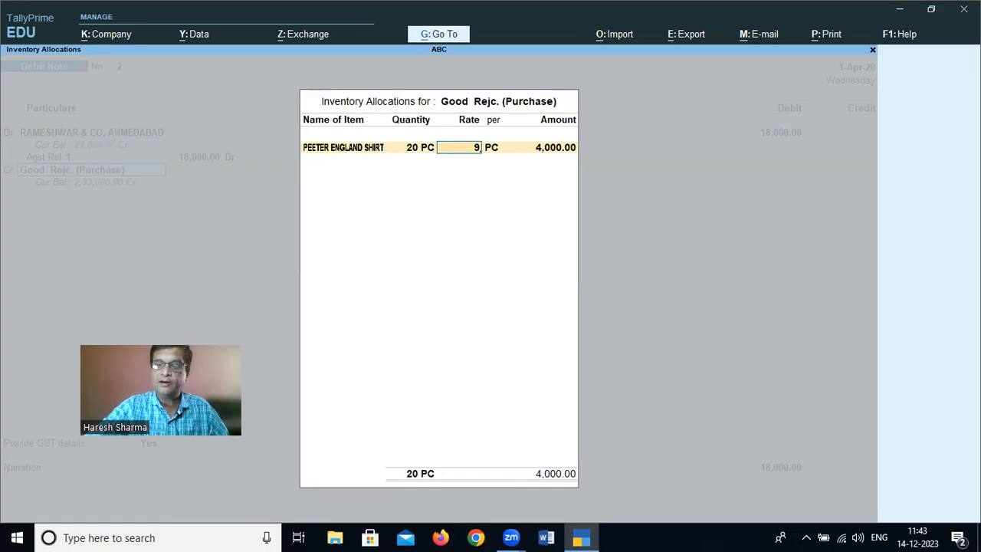
text(00)
key(Return)
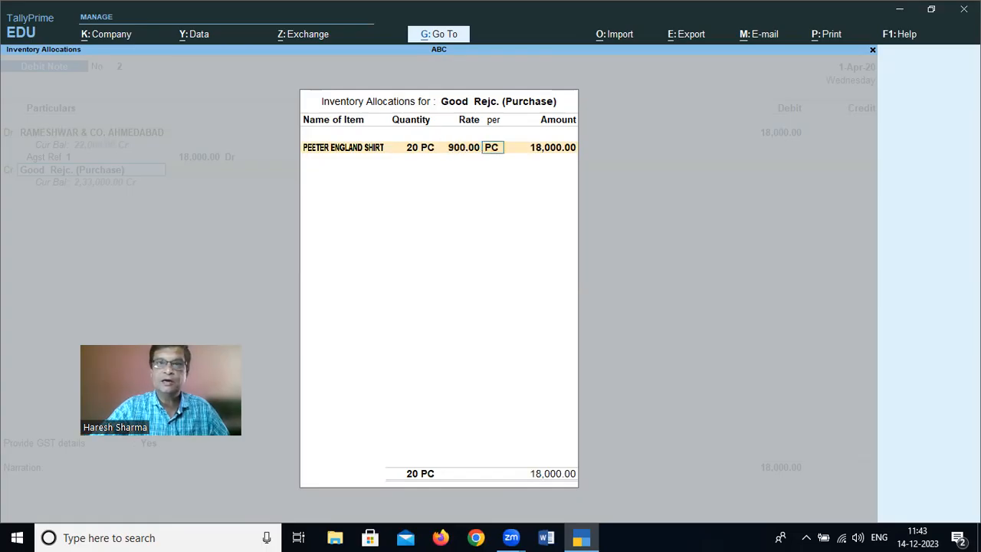
key(Return)
Close the stock allocation, set Provide GST details to No, and save debit note 2 with an empty narration
key(Return)
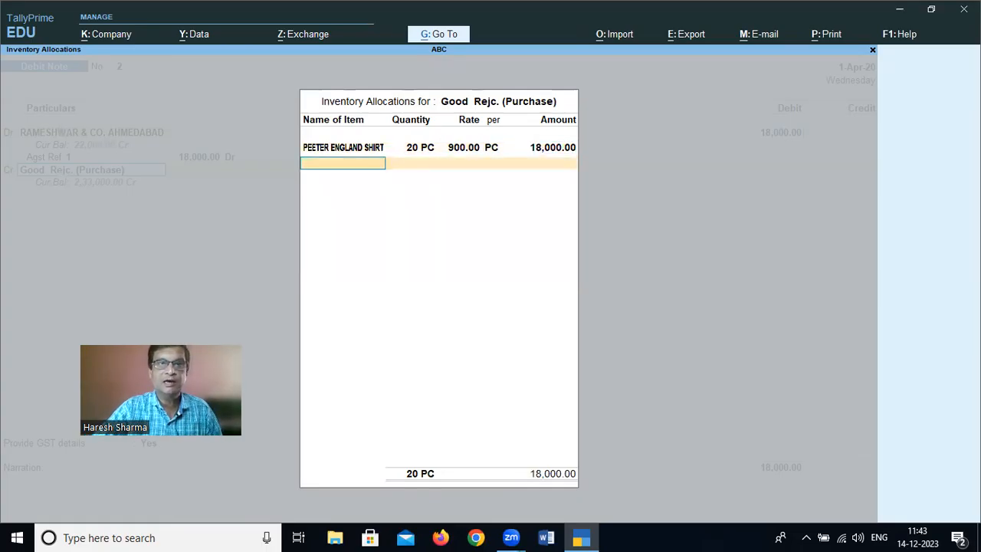
key(Return)
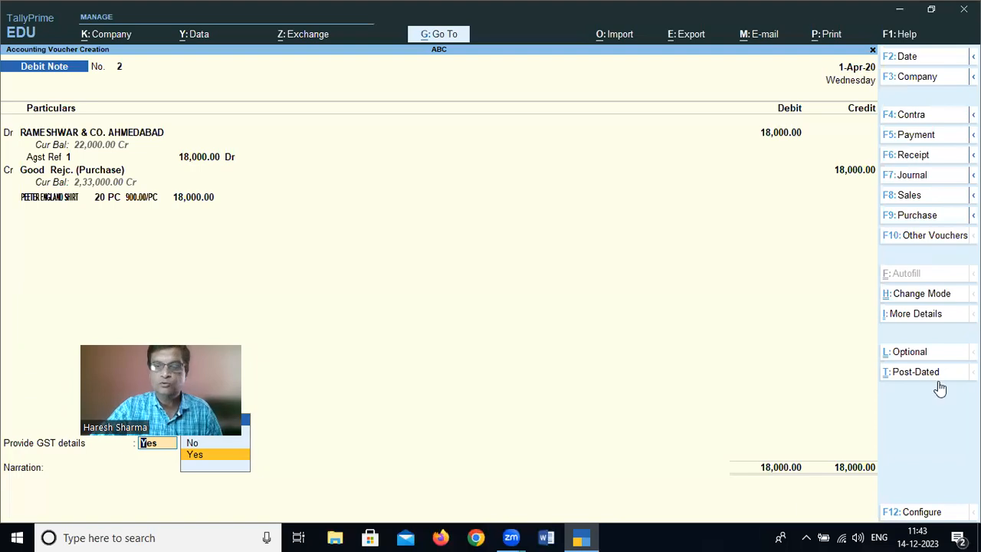
key(Up)
key(Return)
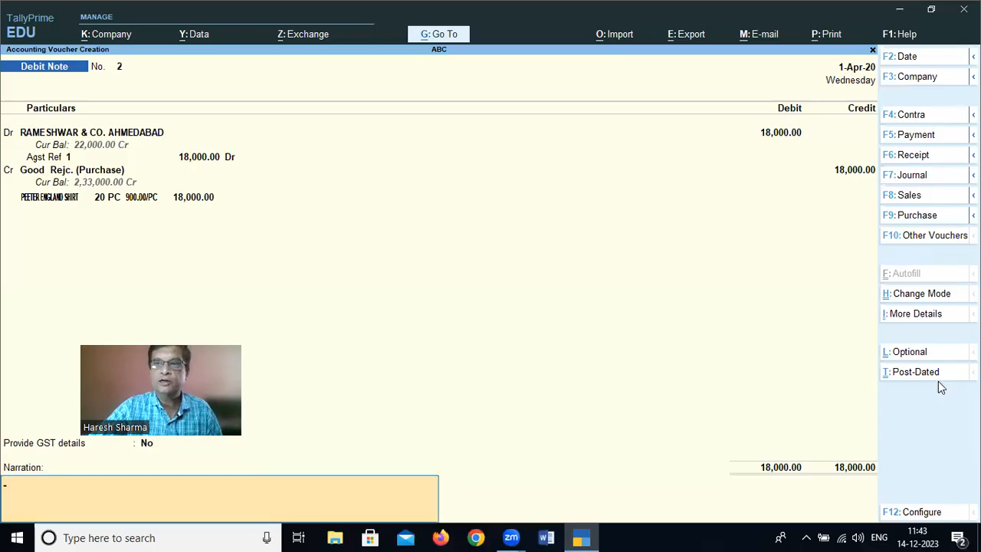
key(Return)
key(Return)
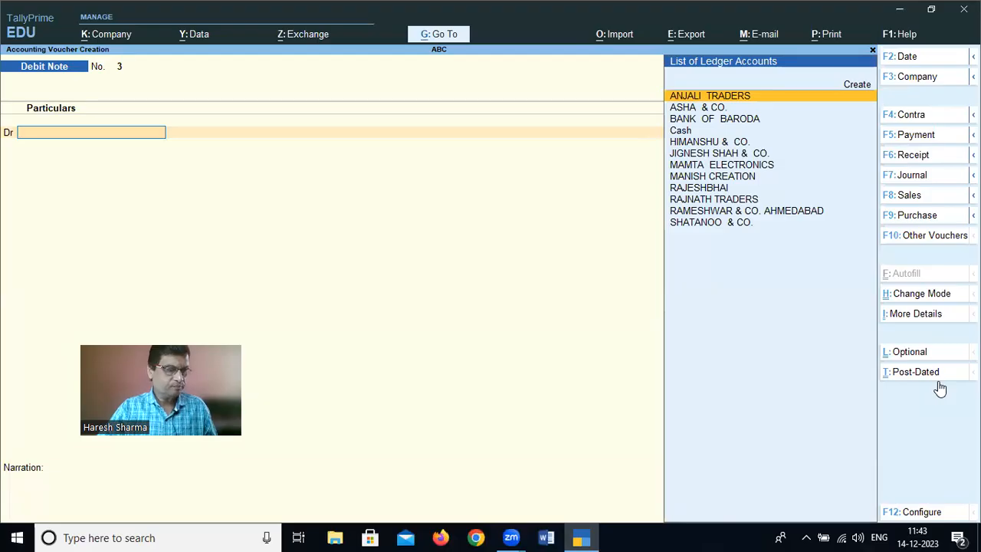
Debit JIGNESH SHAH & CO. in the next debit note, leaving the dispatch and original invoice details blank
text(Jig)
key(Return)
key(Return)
key(Return)
key(Return)
key(Return)
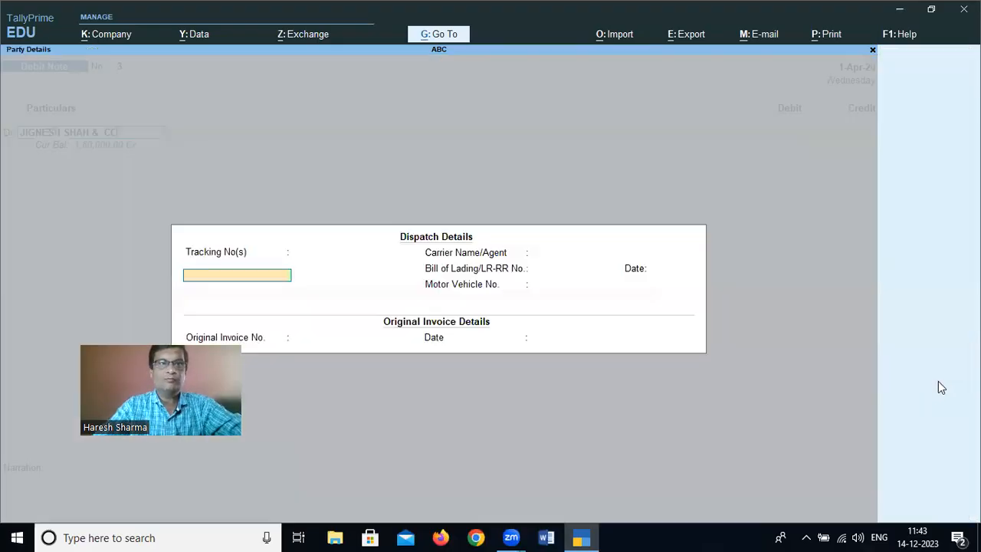
key(Return)
key(Return)
key(Return)
key(Return)
key(Return)
key(Return)
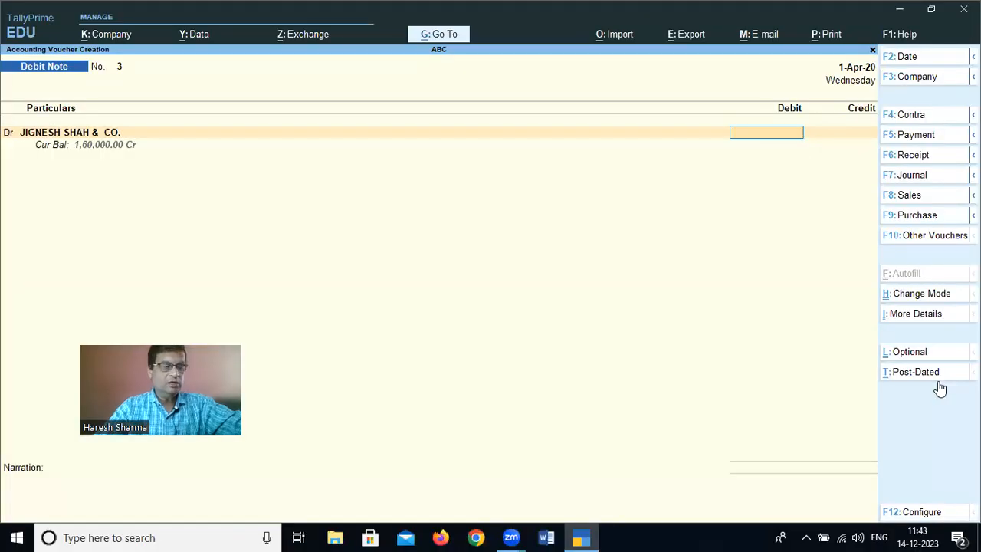
Set the debit amount for JIGNESH SHAH & CO. to 1,35,000 and adjust it as Agst Ref against bill 2
text(1,35,000)
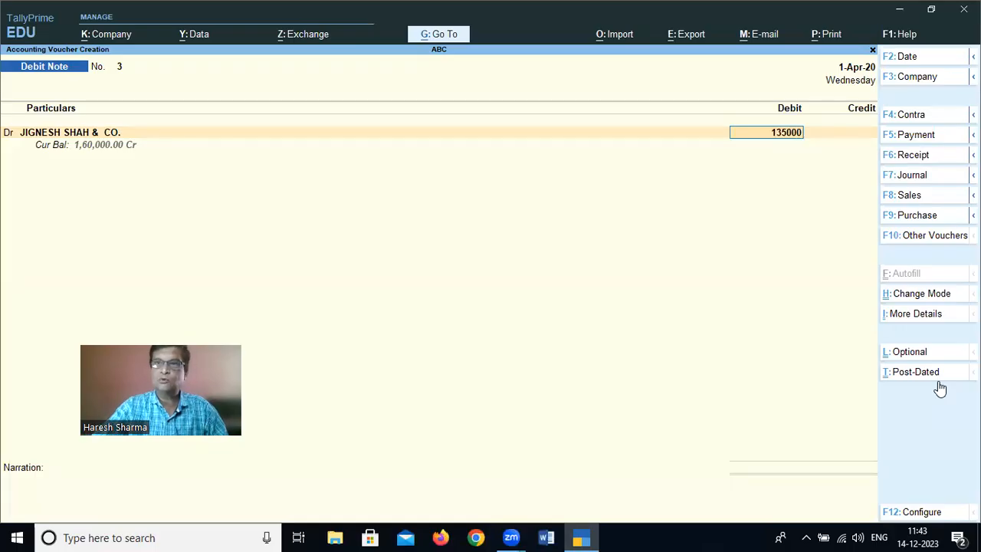
key(Return)
key(Return)
key(Return)
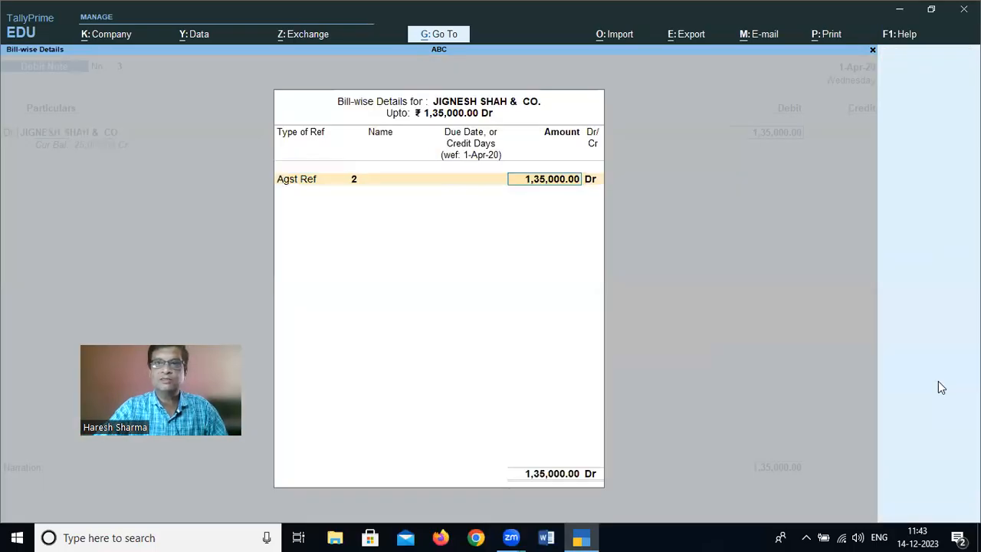
key(BackSpace)
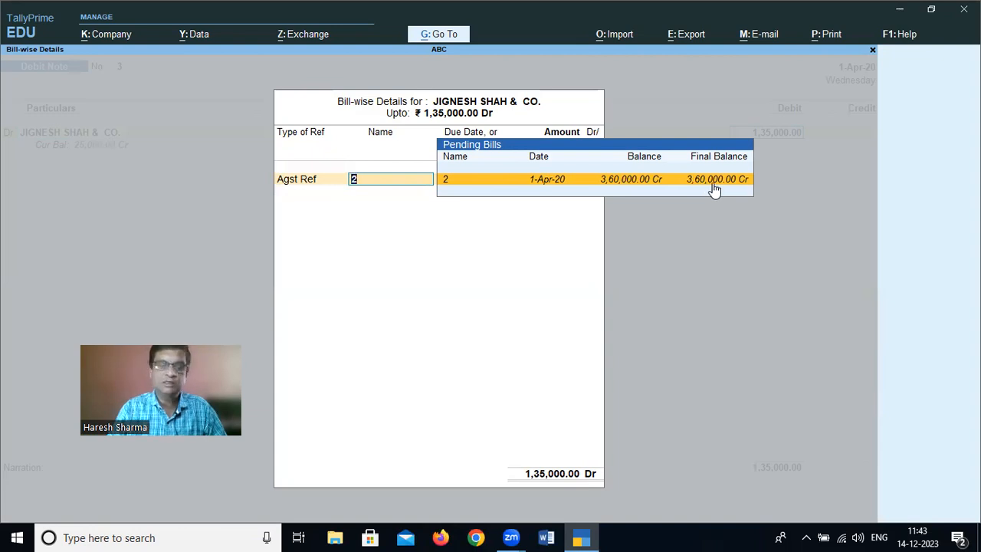
key(Return)
key(Return)
key(Return)
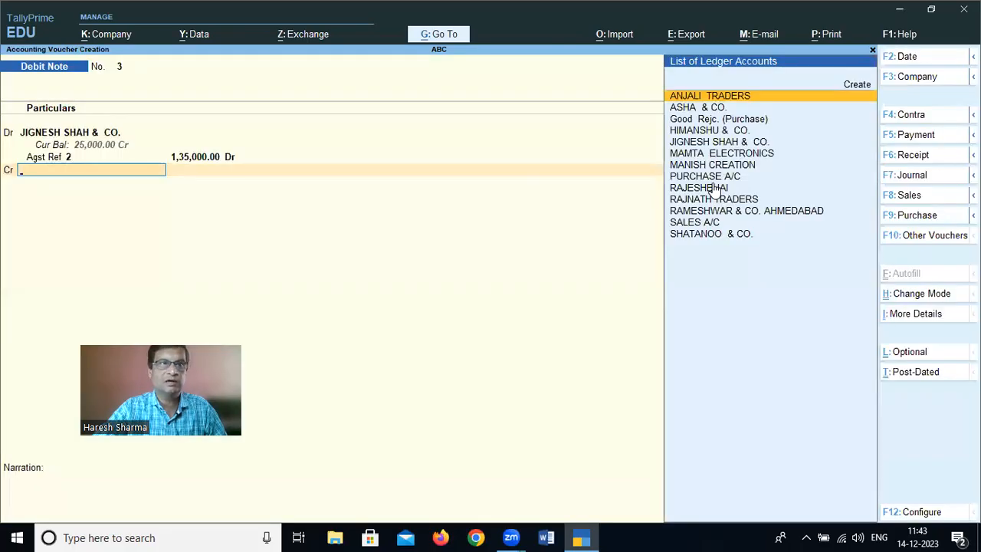
Credit the Good Rejc. (Purchase) ledger and allocate 200 PC of NARROW JEANS at a rate of 300.00
text(G)
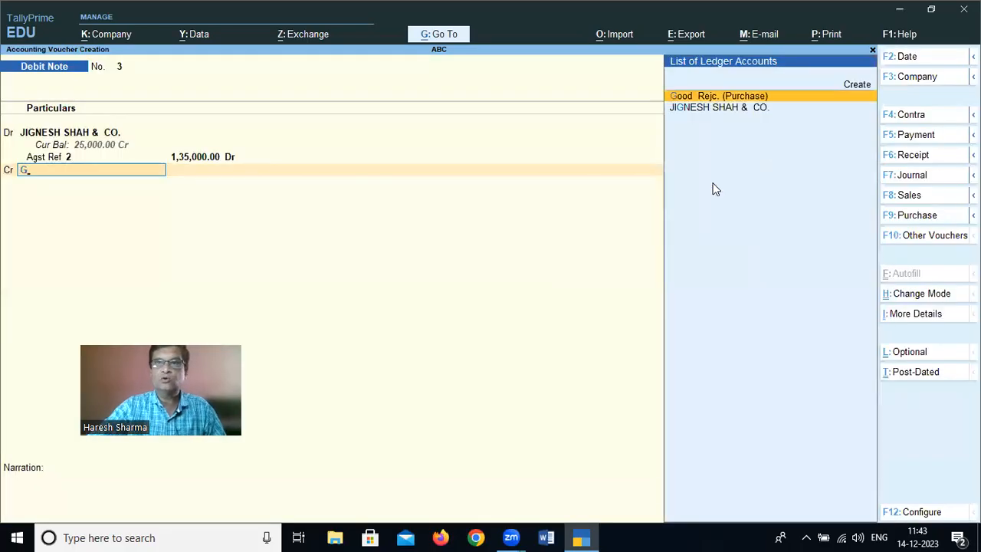
key(Return)
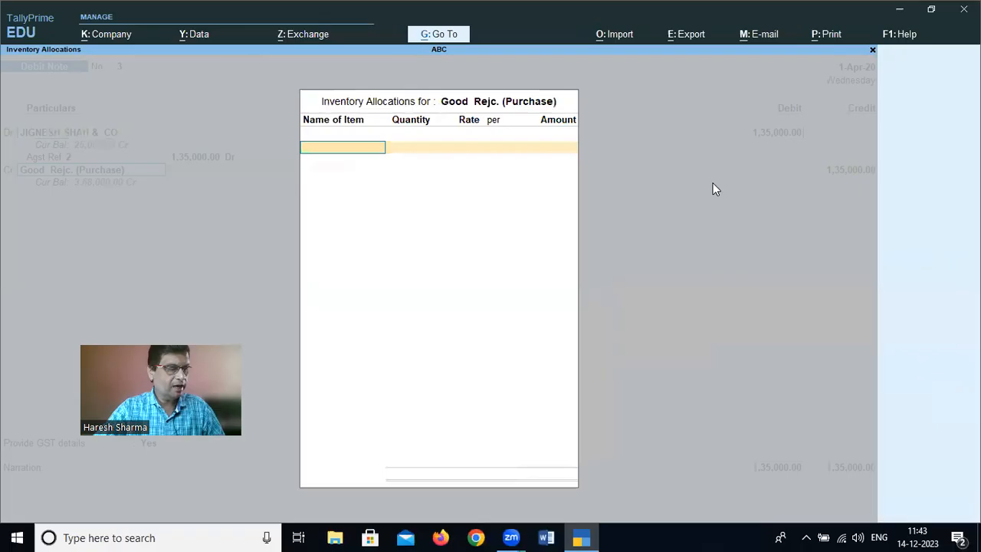
text(Narr)
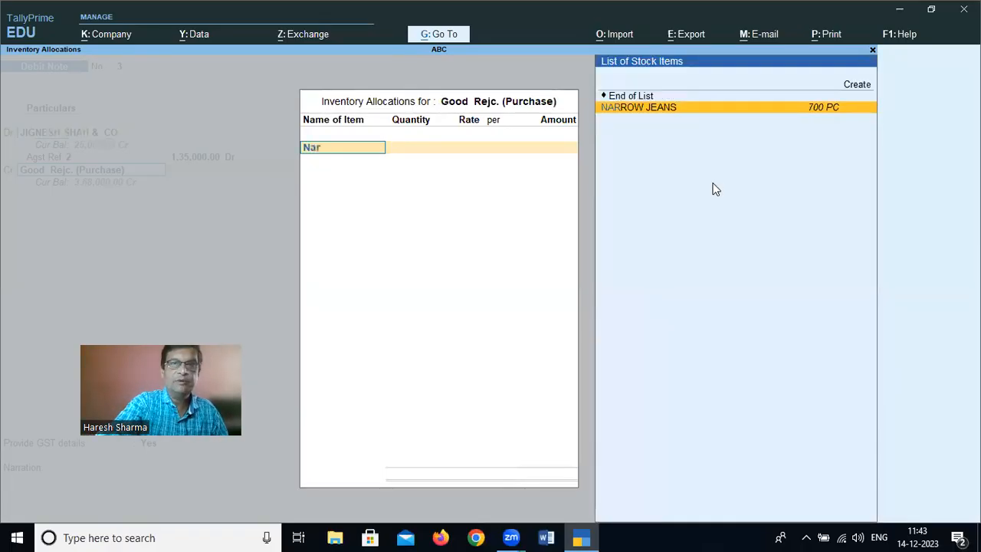
key(Return)
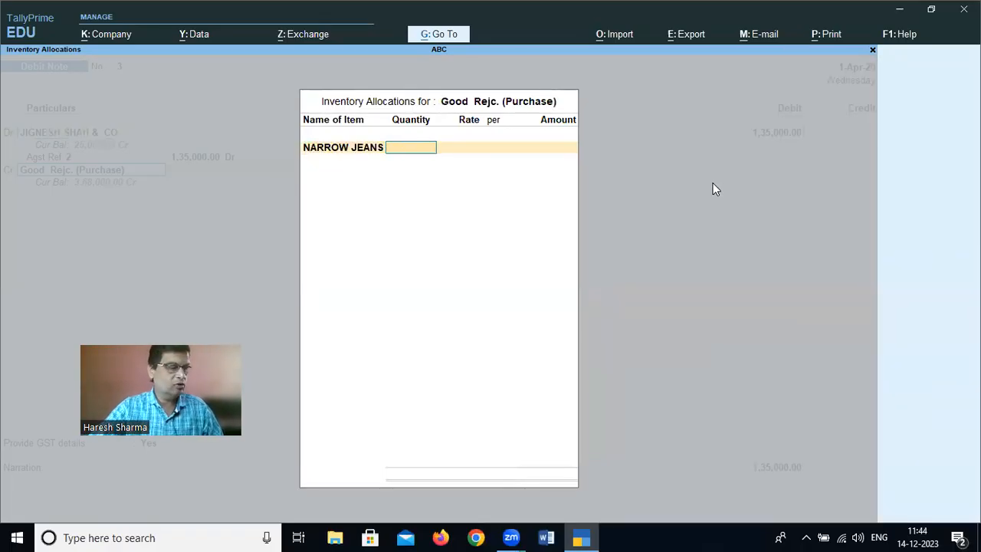
text(200)
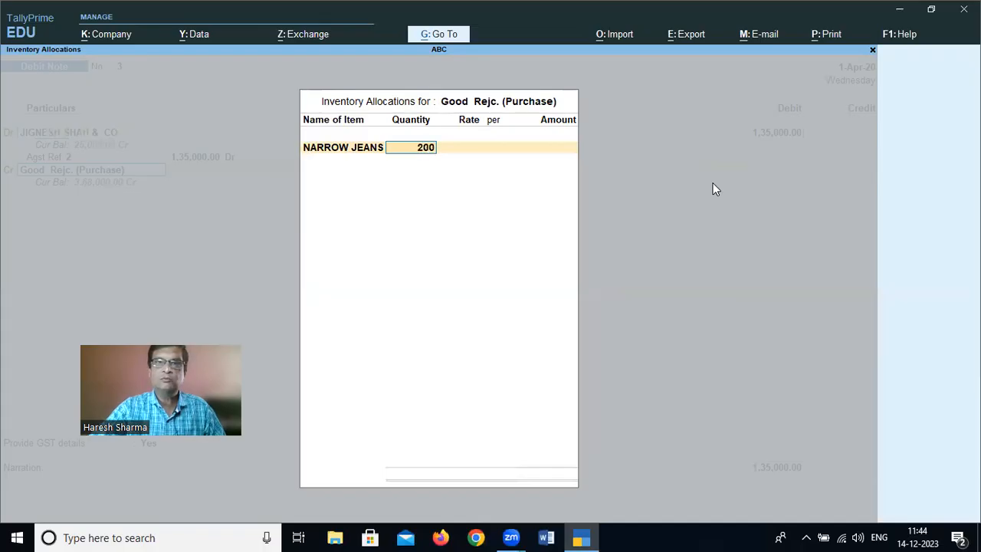
key(Return)
key(Return)
key(Return)
key(Return)
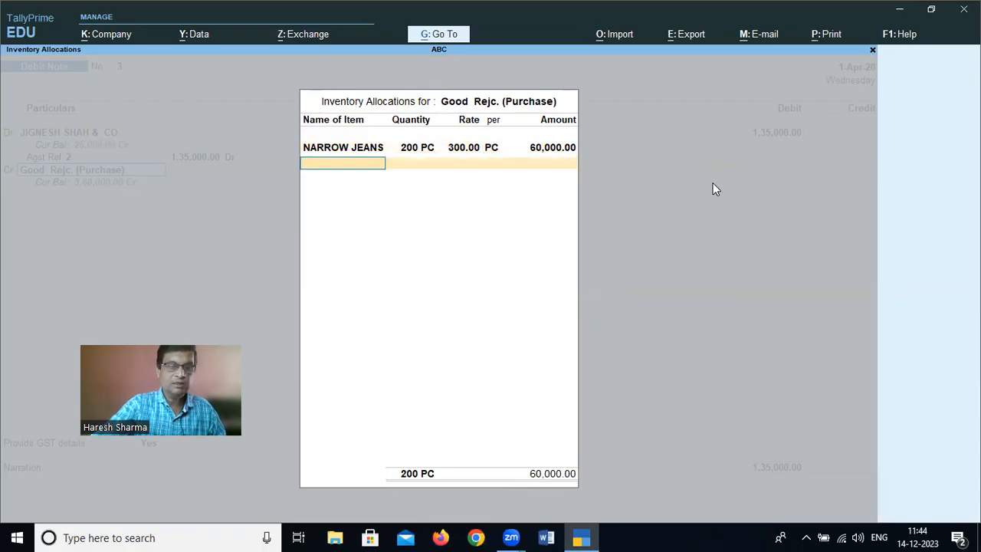
Allocate 300 PC of BOOT CUT JEANS at a rate of 250.00 under the Good Rejc. (Purchase) ledger
text(bo)
key(Return)
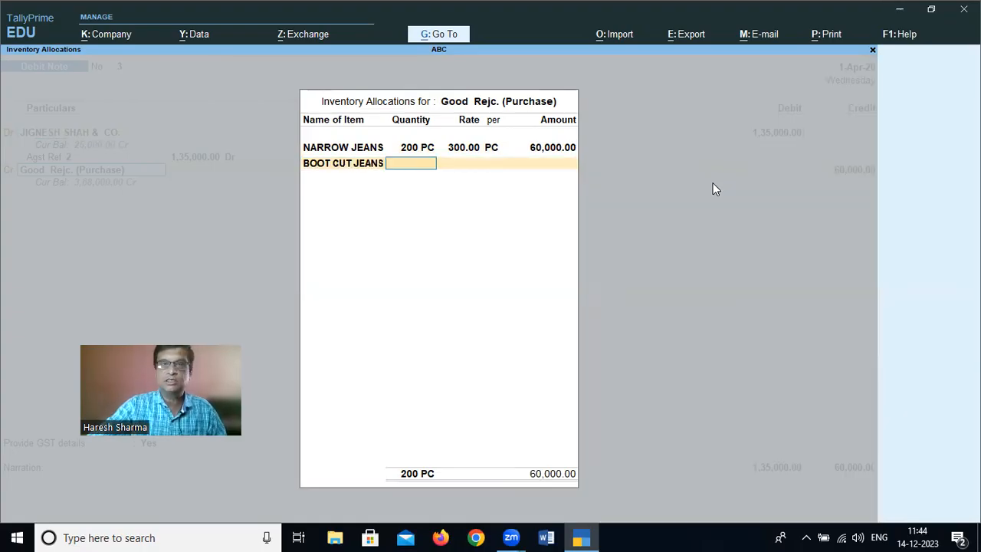
text(300)
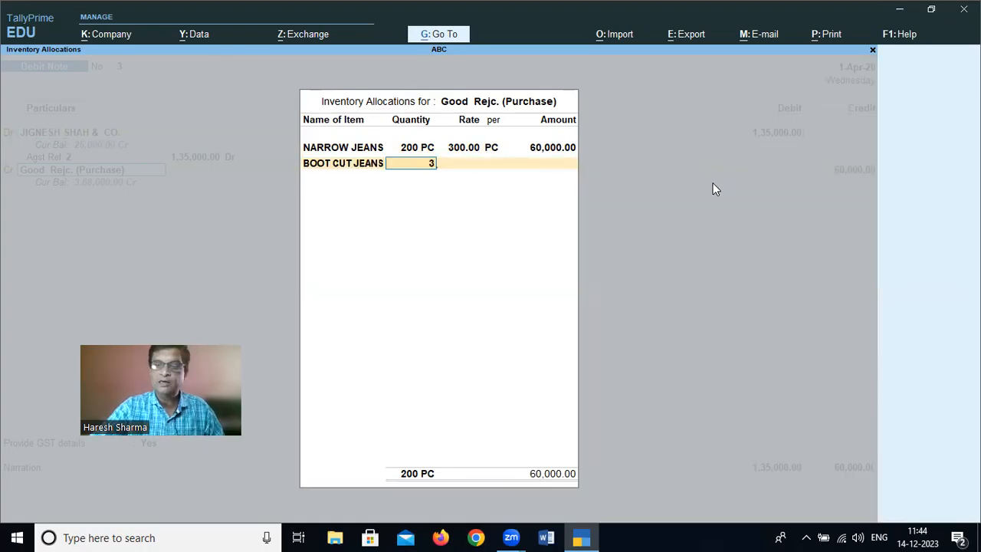
key(Return)
key(Return)
key(Return)
key(Return)
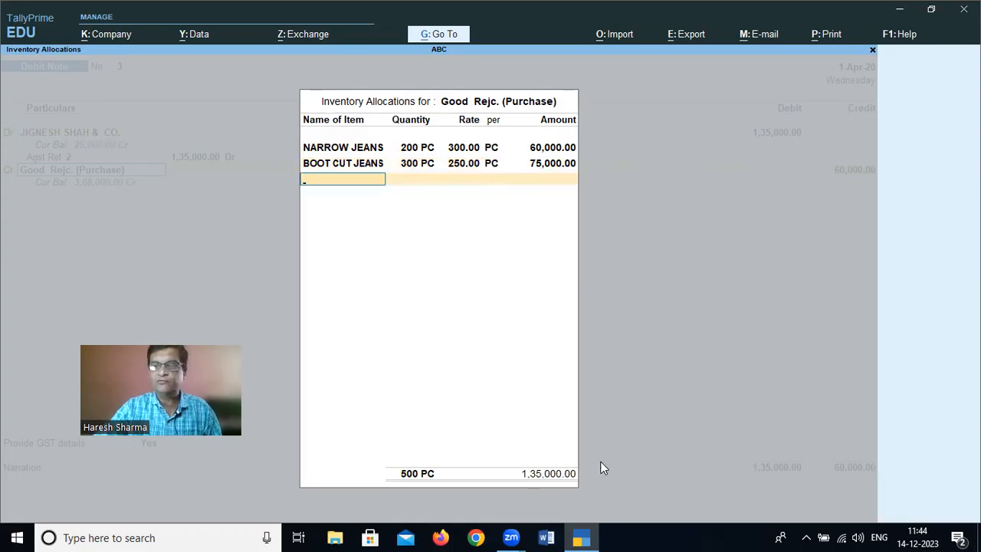
Close the stock allocation, set Provide GST/e-Way Bill details to No, and save debit note 3 with an empty narration
key(Return)
key(Return)
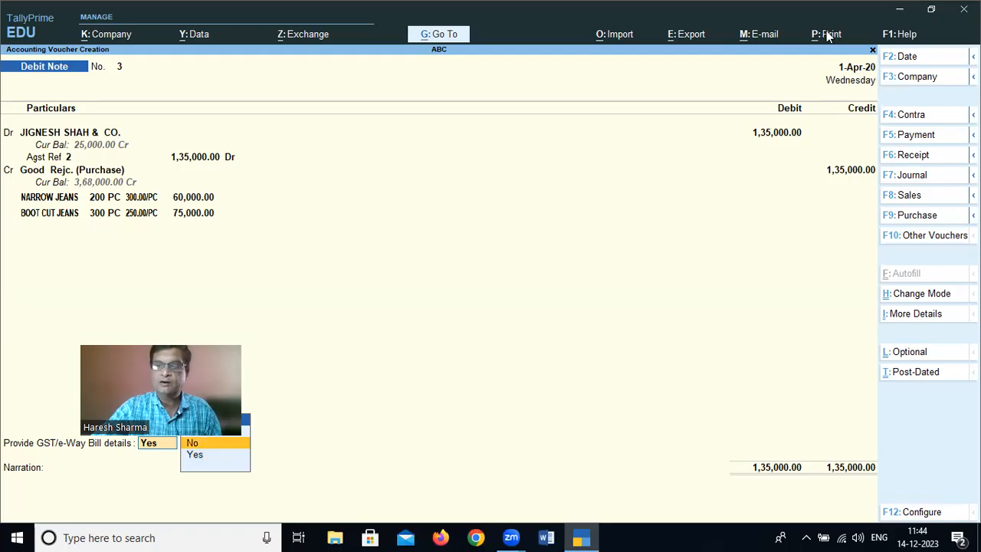
key(Return)
key(Return)
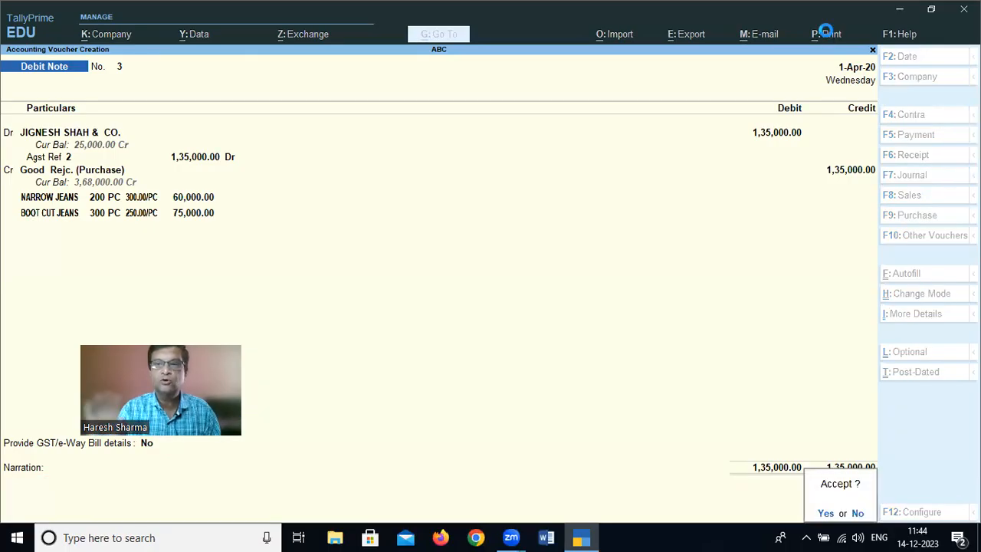
key(Return)
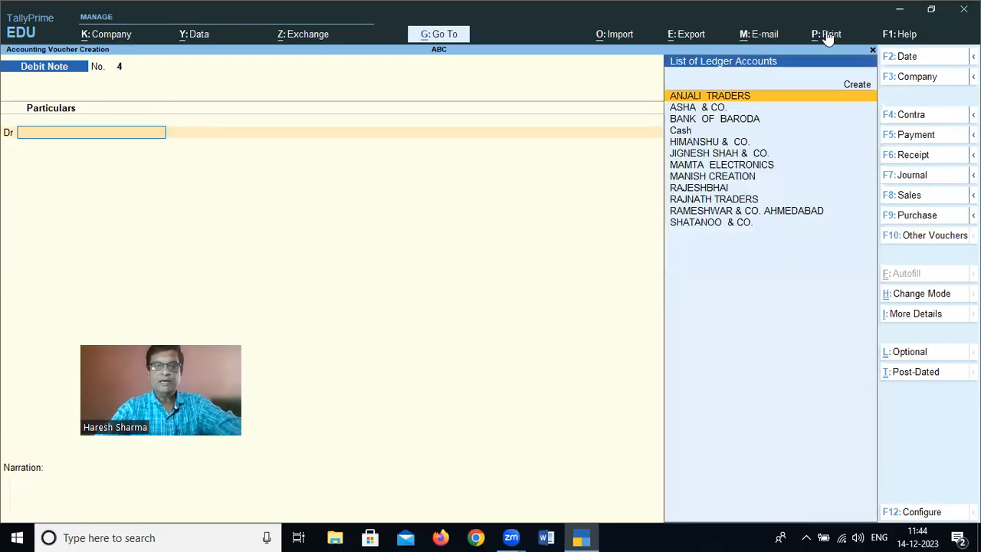
Quit voucher creation without starting another debit note and open the Account Books reports
key(Escape)
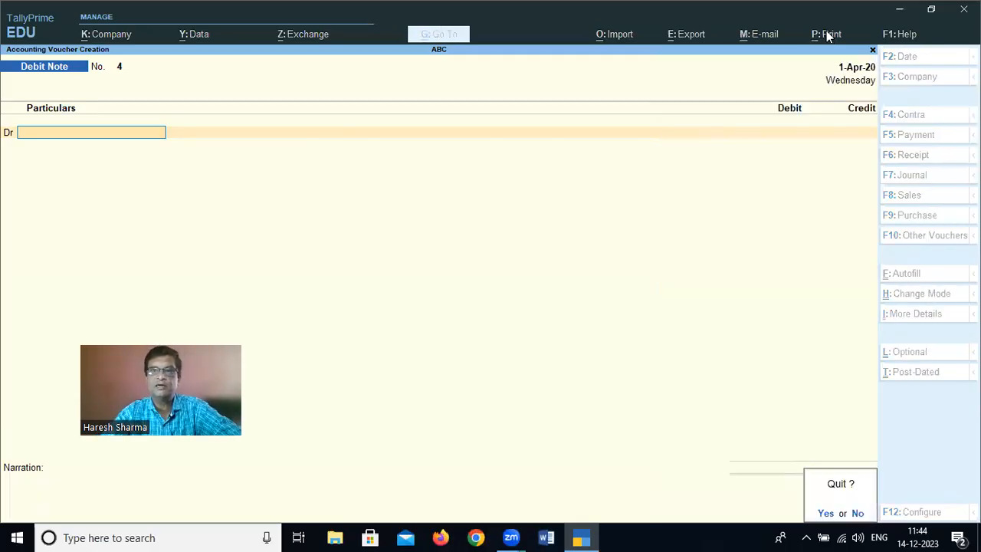
key(Return)
key(Down)
key(Down)
key(Down)
key(Down)
key(Down)
key(Down)
key(Down)
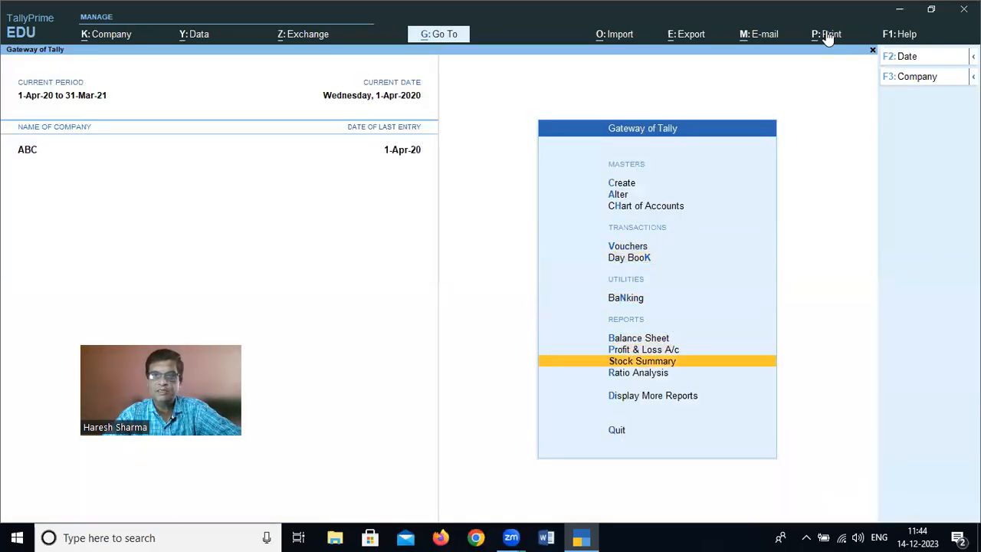
key(Return)
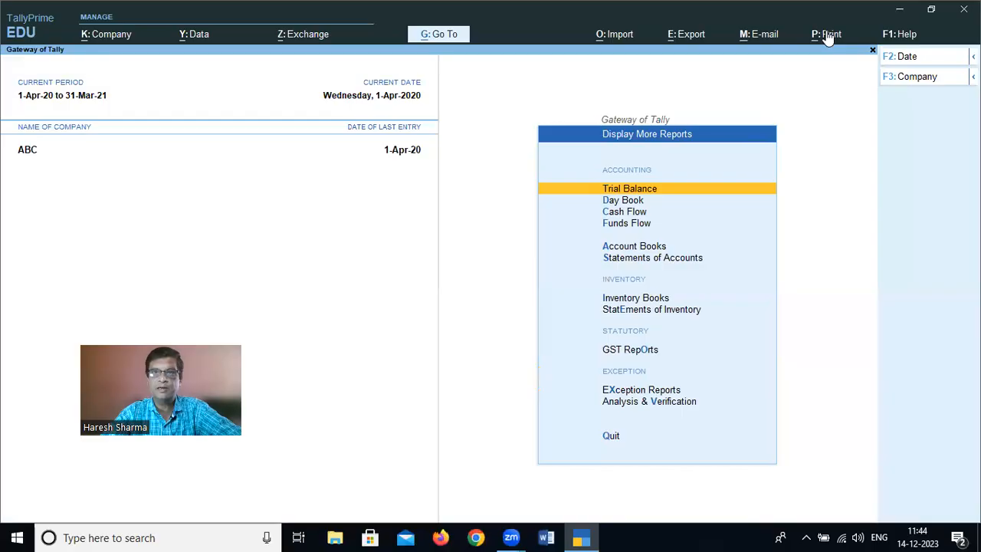
key(Down)
key(Down)
key(Down)
key(Down)
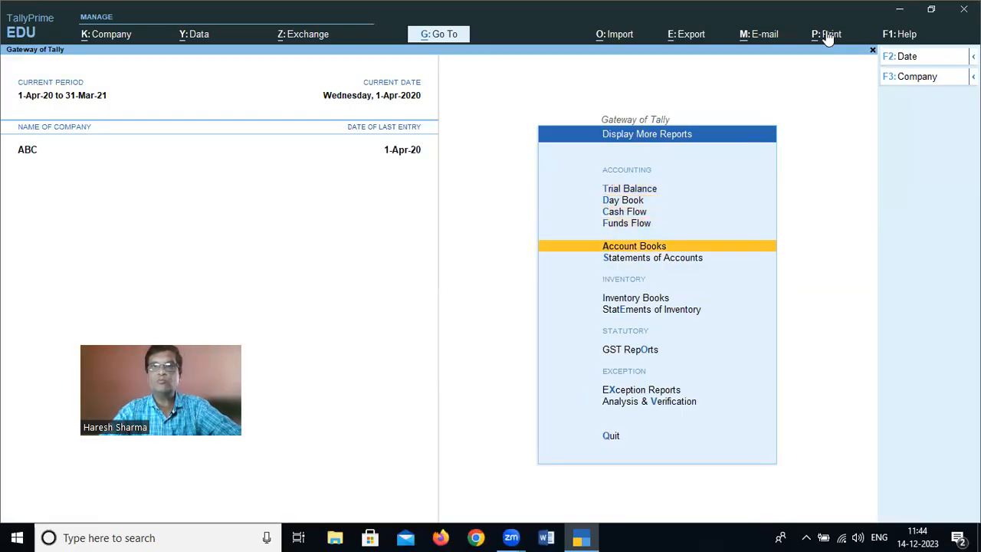
key(Return)
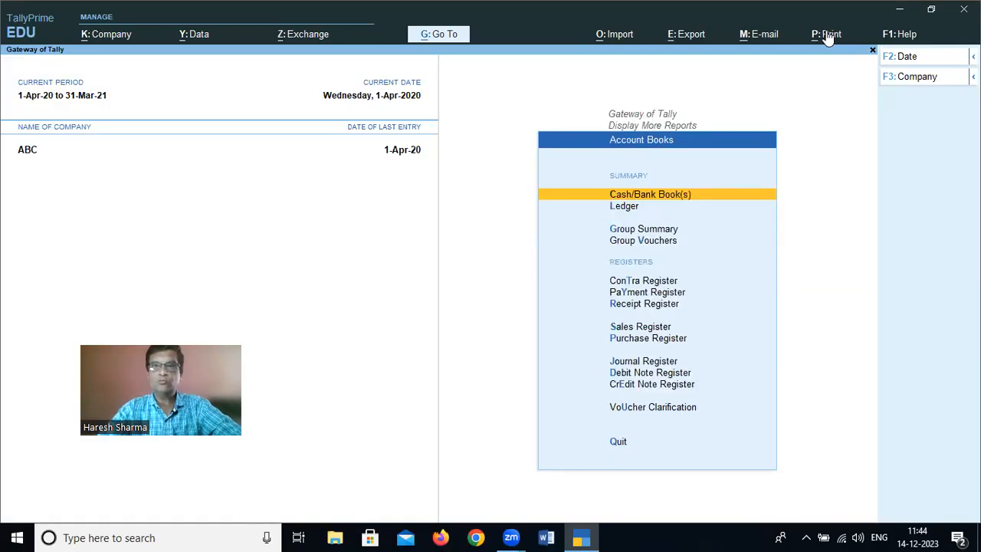
Open the Debit Note Register and list the debit note vouchers for April
key(Down)
key(Down)
key(Down)
key(Down)
key(Down)
key(Down)
key(Down)
key(Down)
key(Down)
key(Down)
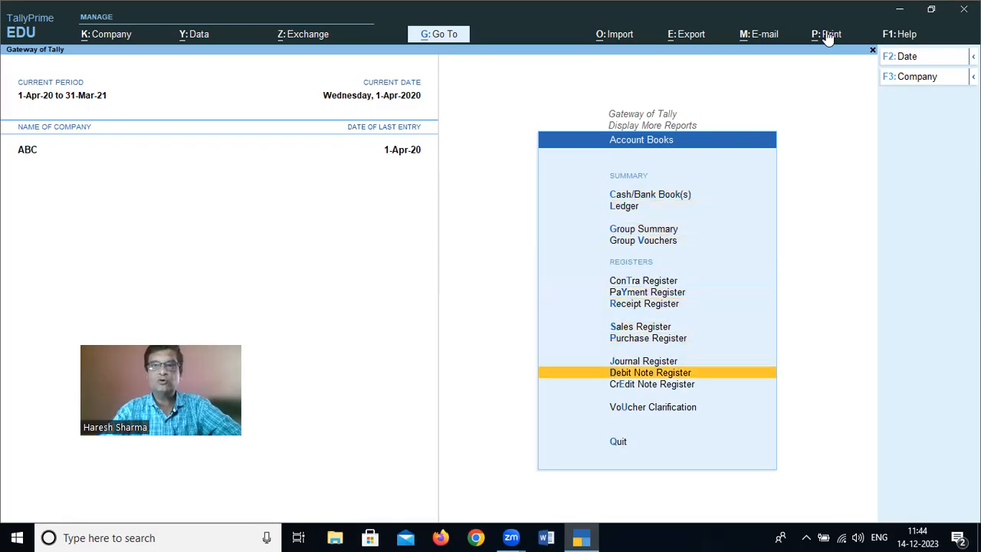
key(Return)
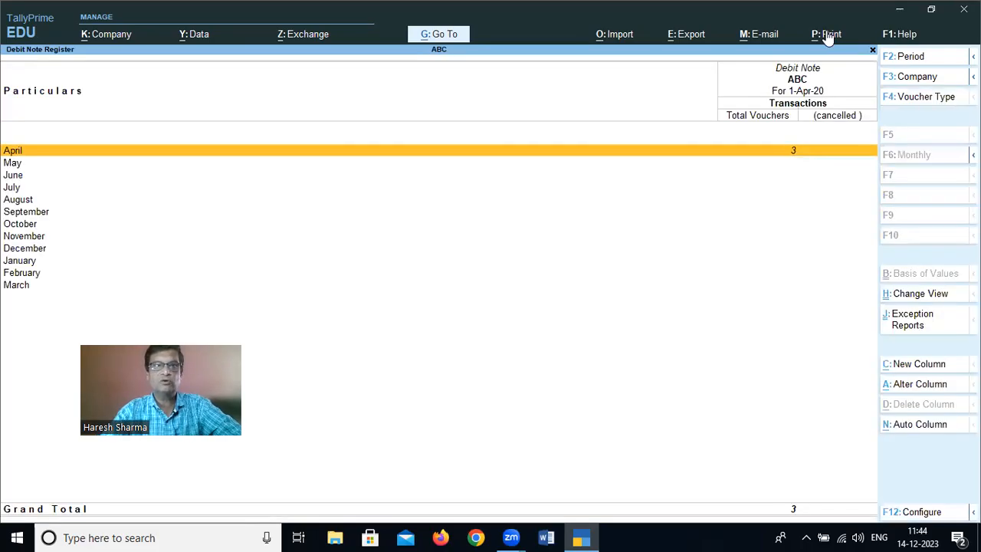
key(Return)
Review the listed debit notes, opening the RAJNATH TRADERS voucher and closing it without changes
key(Down)
key(Up)
key(Down)
key(Up)
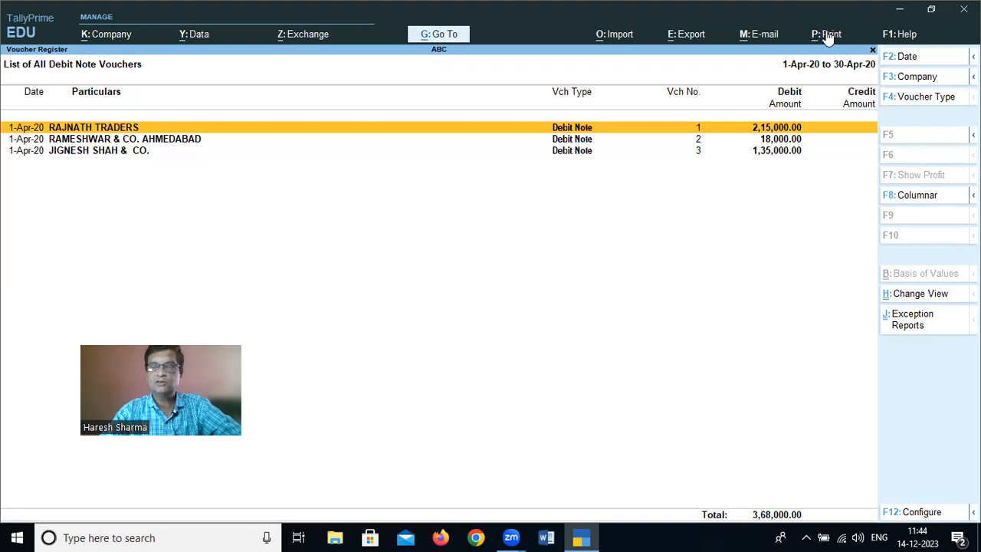
key(Return)
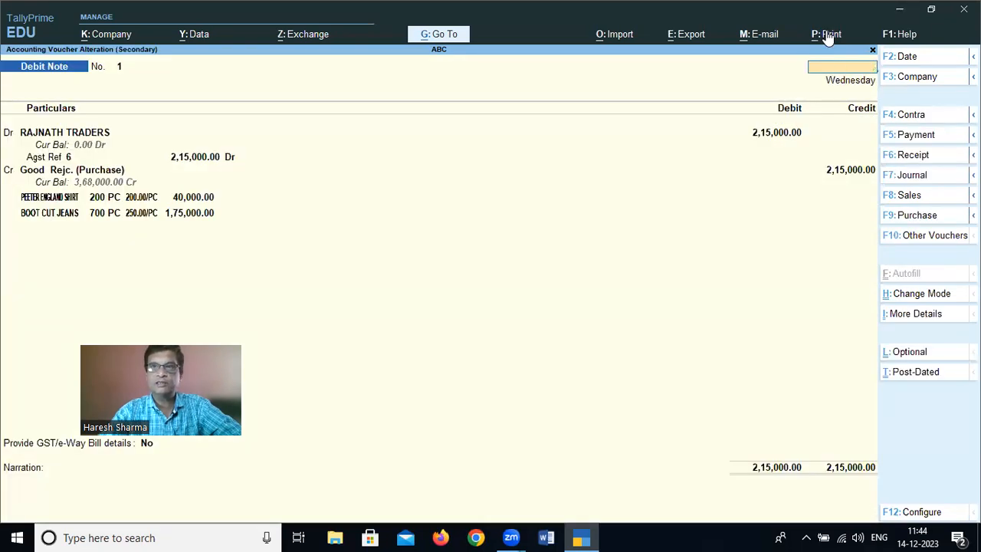
key(Escape)
key(Down)
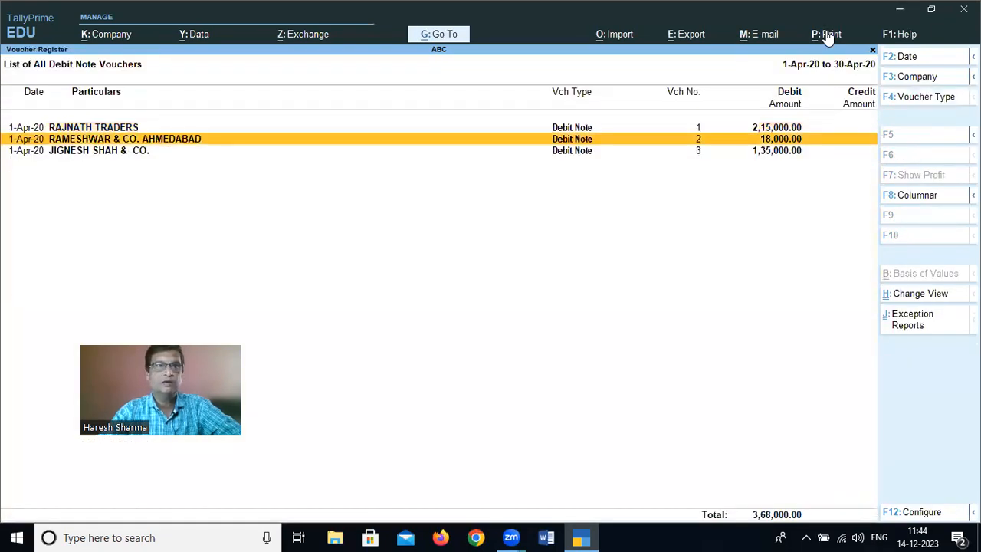
key(Down)
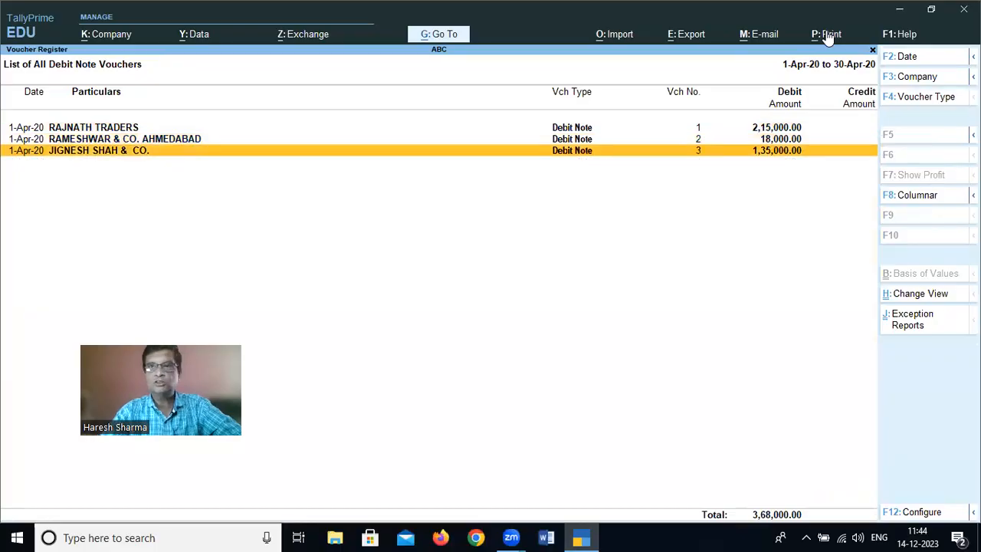
Leave the Debit Note Register and display the ledger vouchers of RAMESHWAR & CO. AHMEDABAD from Account Books
key(Escape)
key(Escape)
key(Escape)
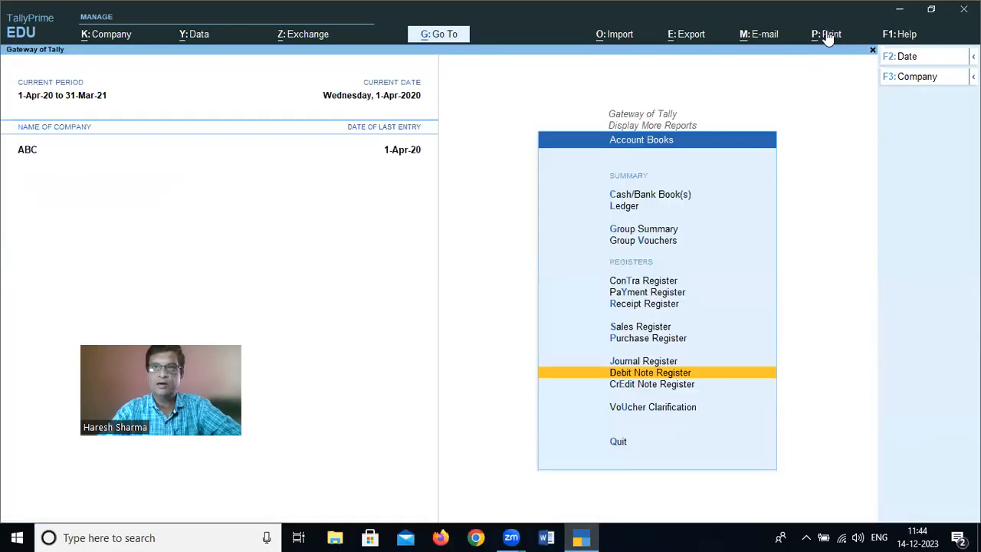
key(Return)
key(Up)
key(Up)
key(Up)
key(Up)
key(Up)
key(Up)
key(Up)
key(Up)
key(Up)
key(Up)
key(Up)
key(Up)
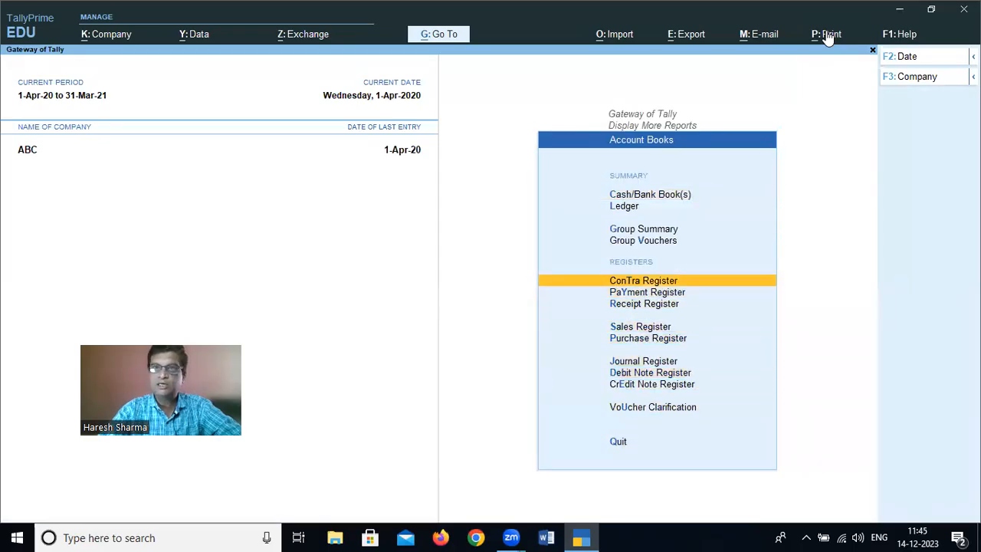
key(Return)
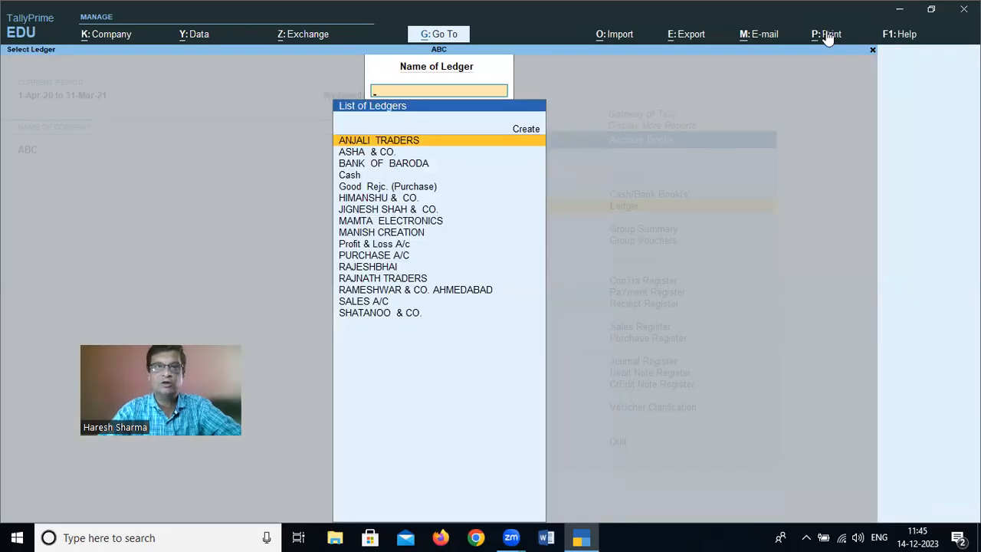
text(Ram)
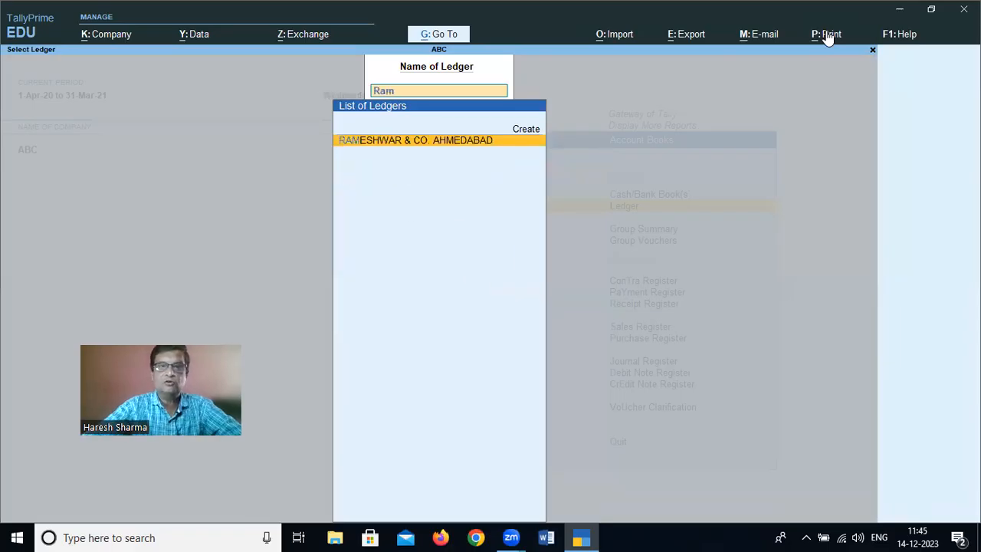
key(Return)
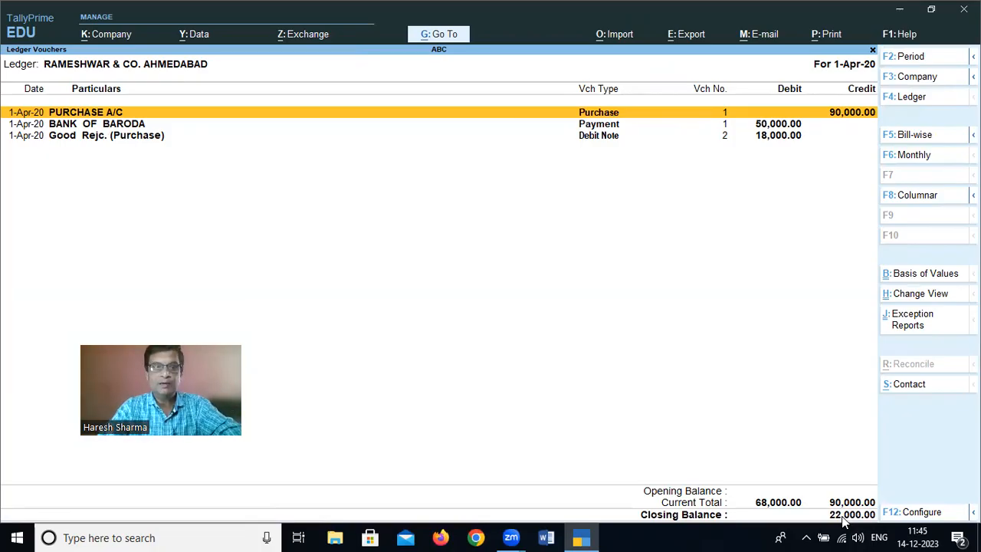
Close this ledger and display the ledger vouchers of RAJNATH TRADERS to check its debit note entry
key(Escape)
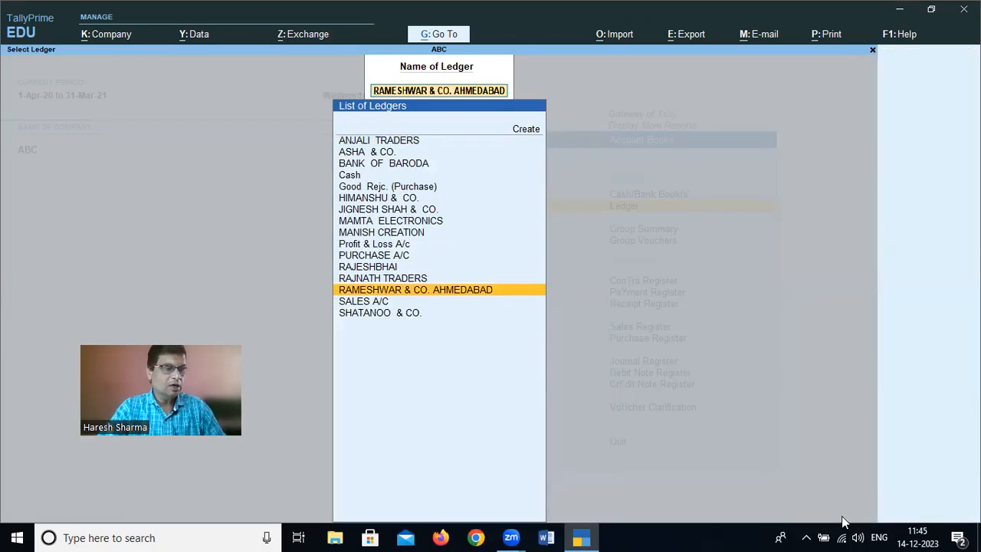
text(R)
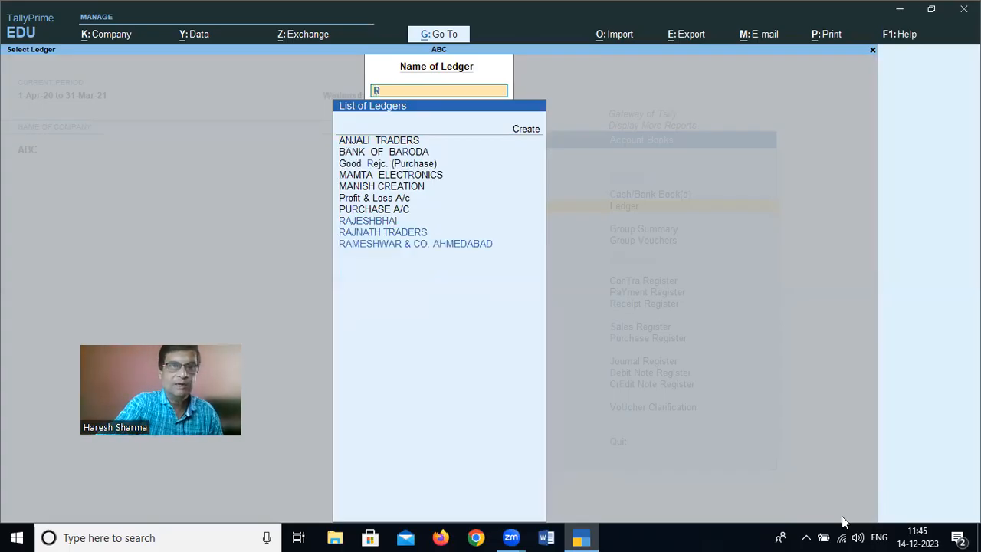
key(Down)
key(Return)
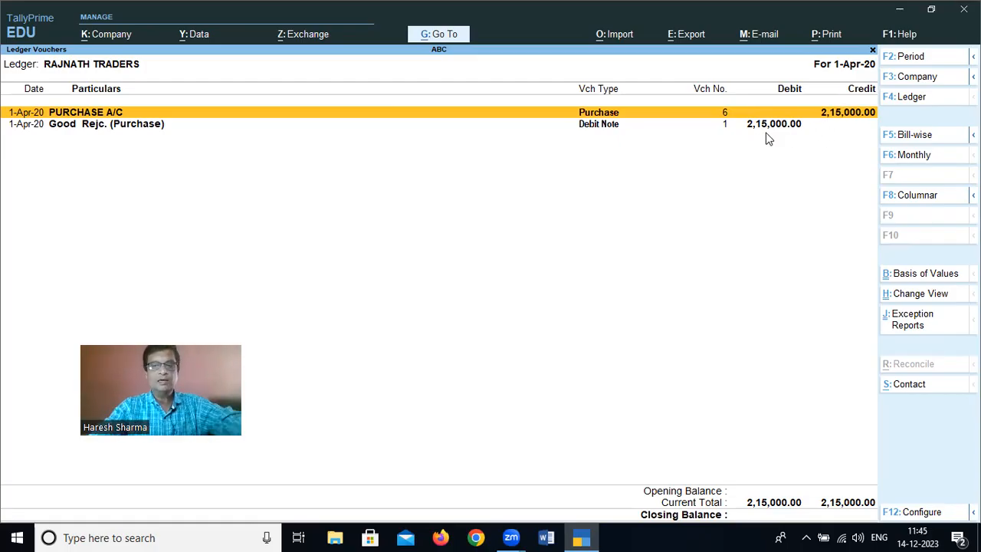
Display the ledger vouchers of JIGNESH SHAH & CO. to check its closing balance, and return to the ledger list
key(Escape)
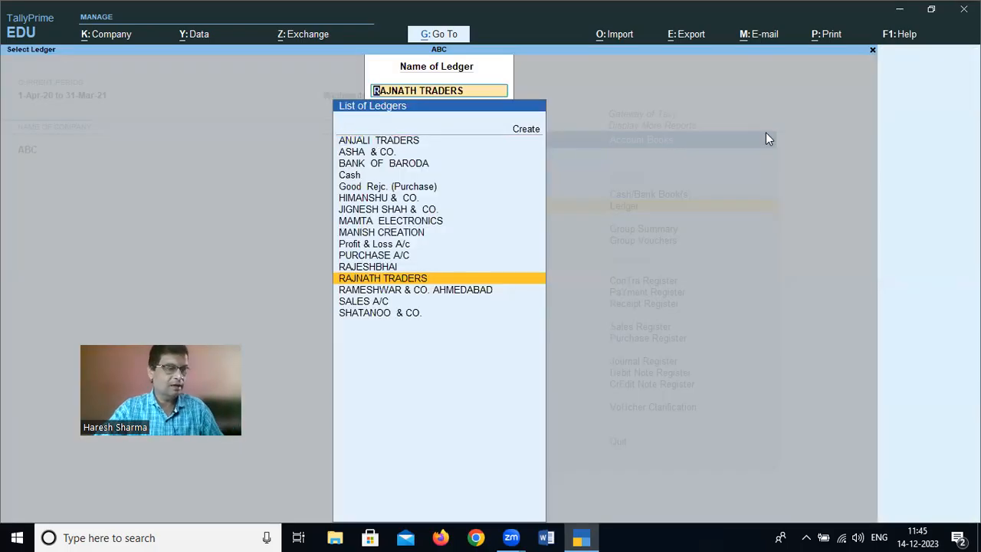
text(ji)
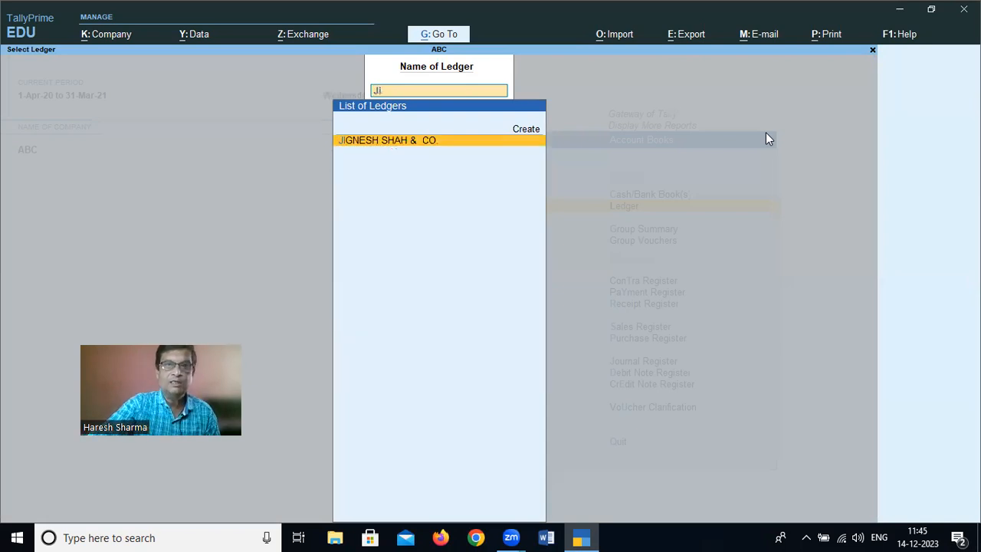
key(Return)
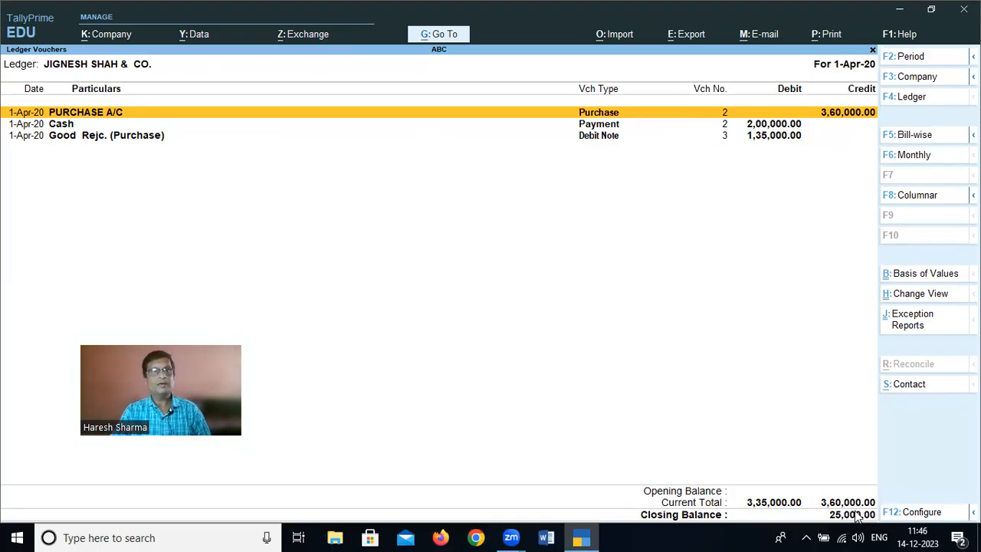
key(Escape)
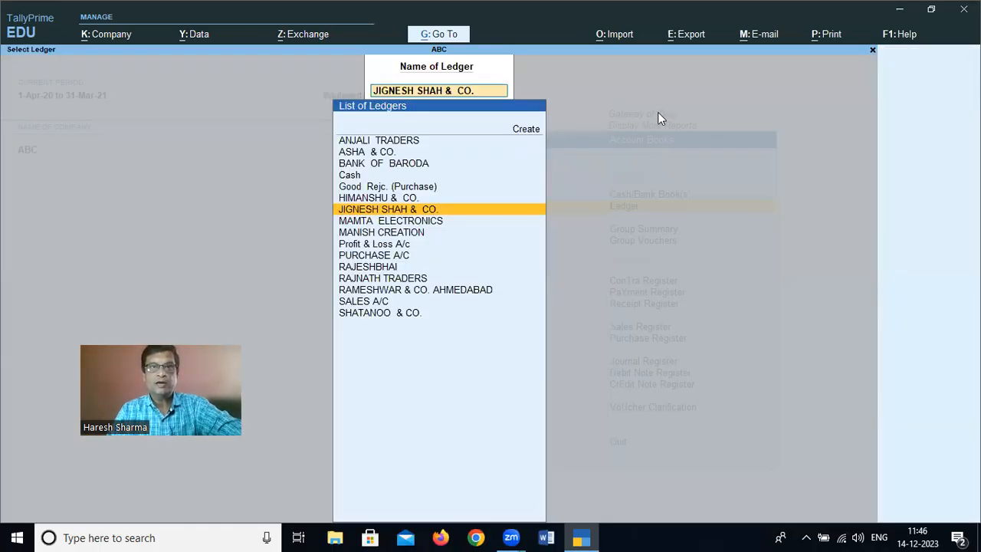